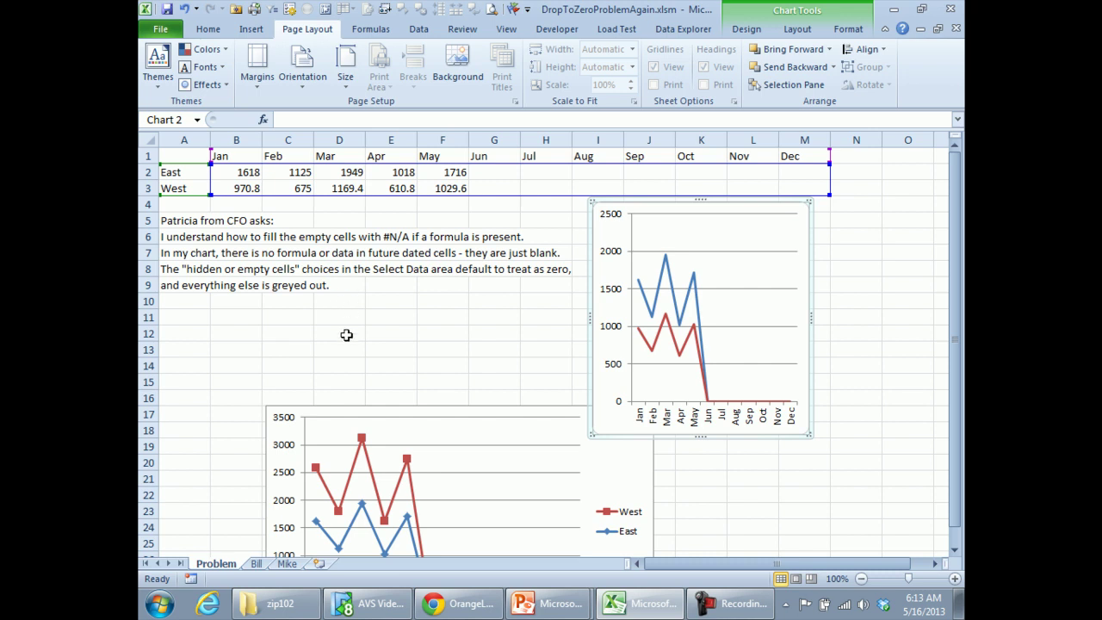
Switch to the Bill worksheet.
{"action": "left_click", "coordinate": [258, 564]}
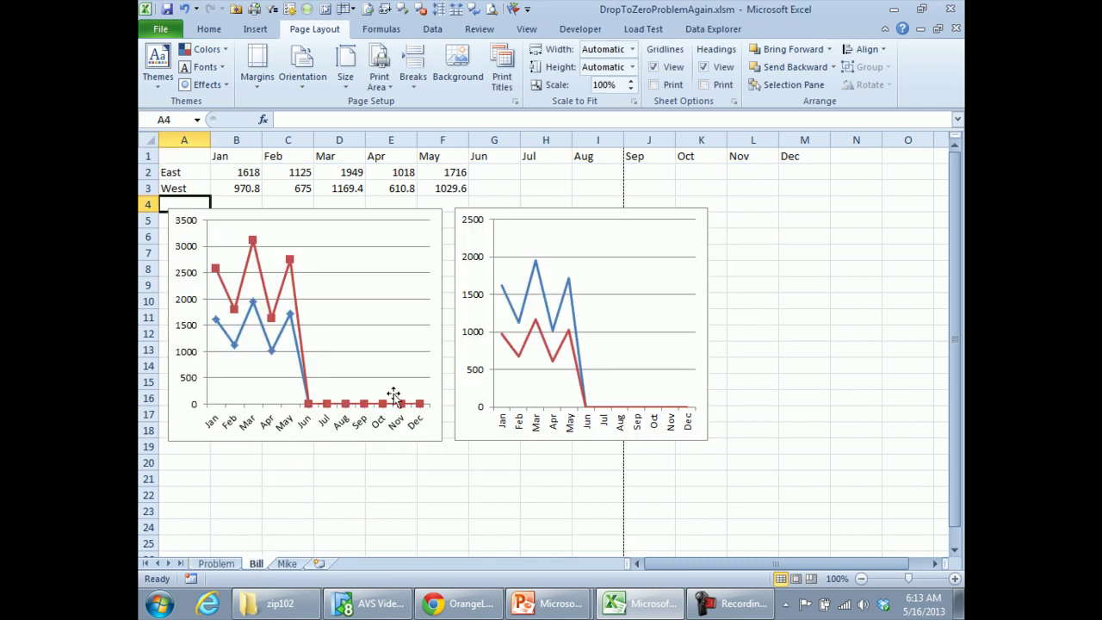
Try showing empty cells as gaps in the line chart without markers.
{"action": "left_click", "coordinate": [494, 217]}
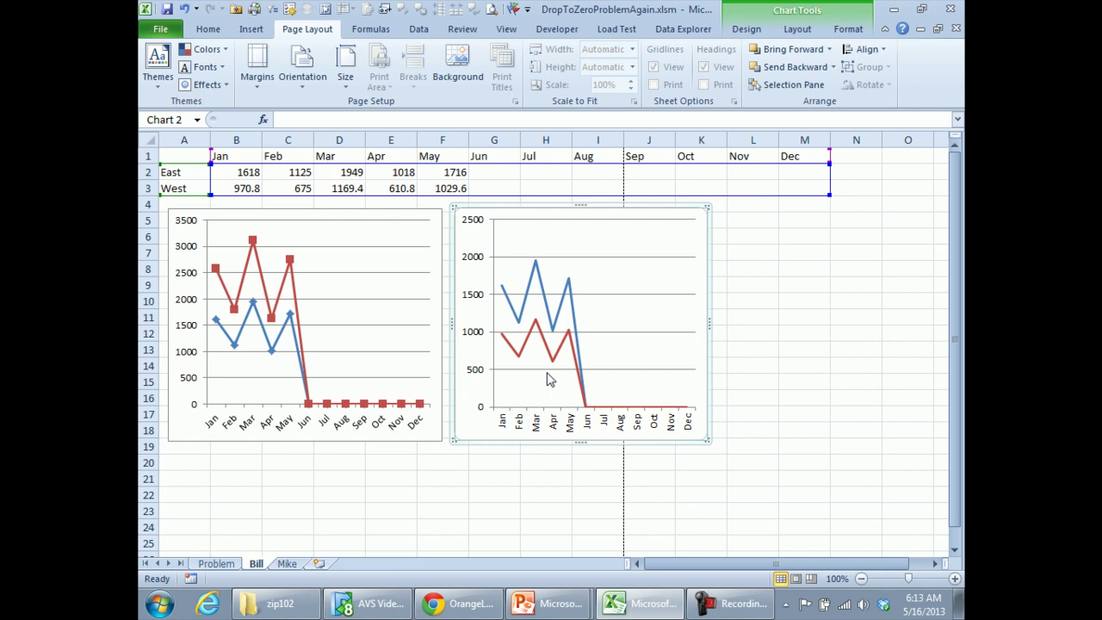
{"action": "left_click", "coordinate": [746, 28]}
{"action": "left_click", "coordinate": [311, 74]}
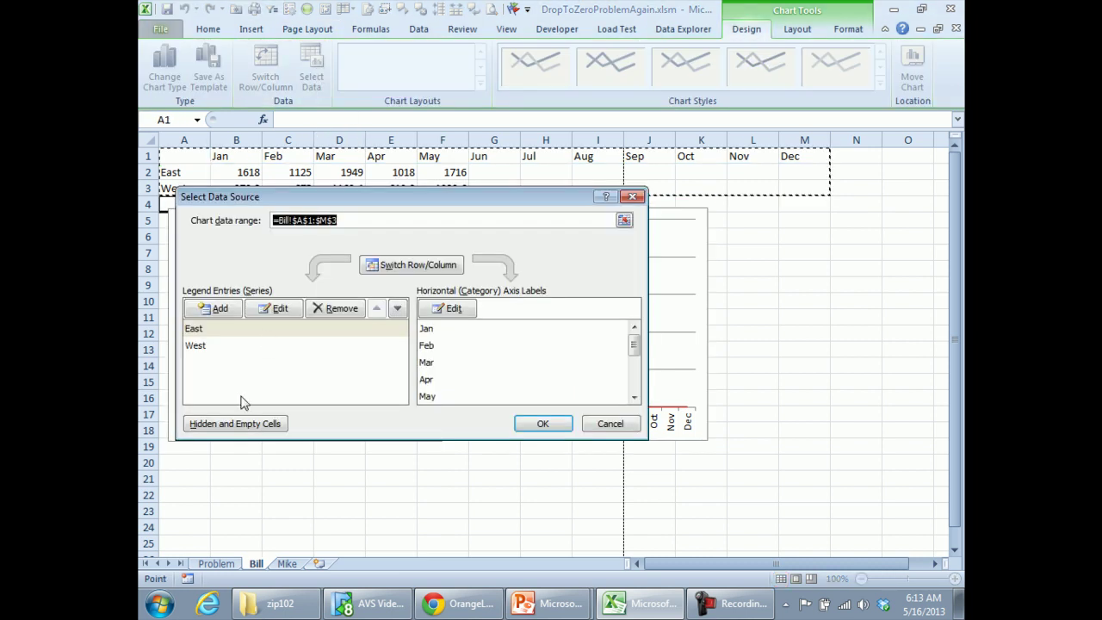
{"action": "left_click", "coordinate": [235, 423]}
{"action": "left_click", "coordinate": [396, 290]}
{"action": "left_click", "coordinate": [416, 350]}
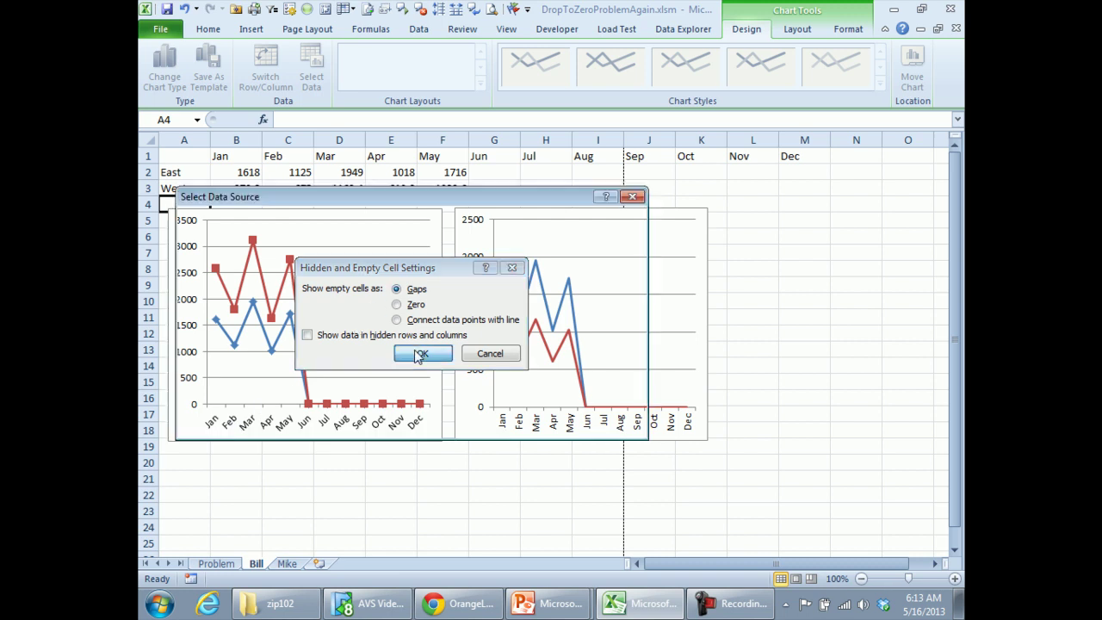
{"action": "left_click", "coordinate": [556, 422]}
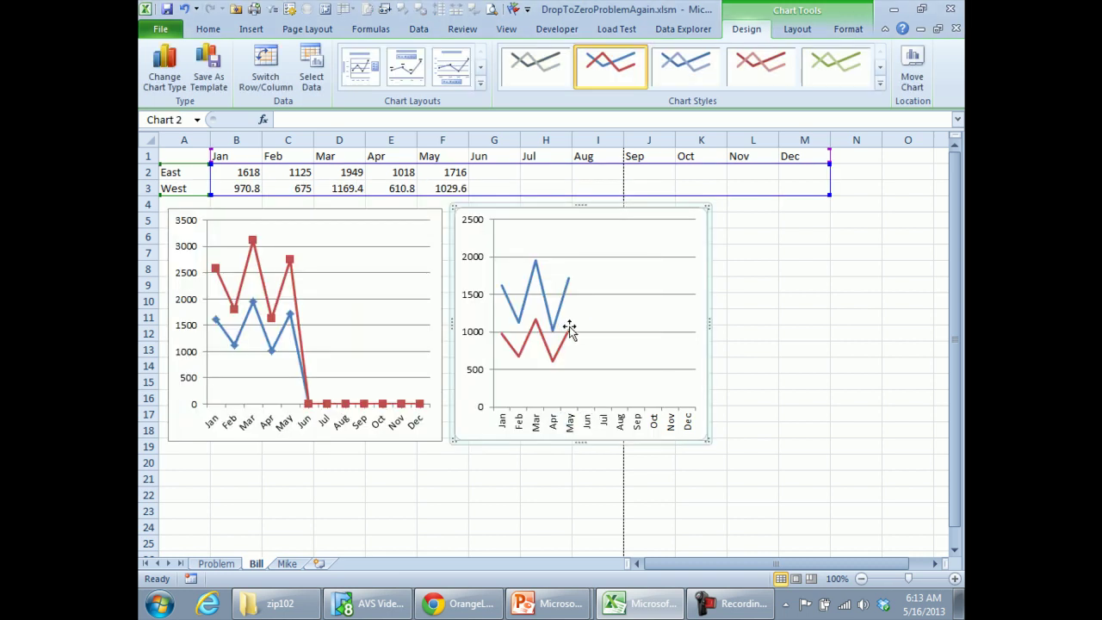
{"action": "key", "text": "Escape"}
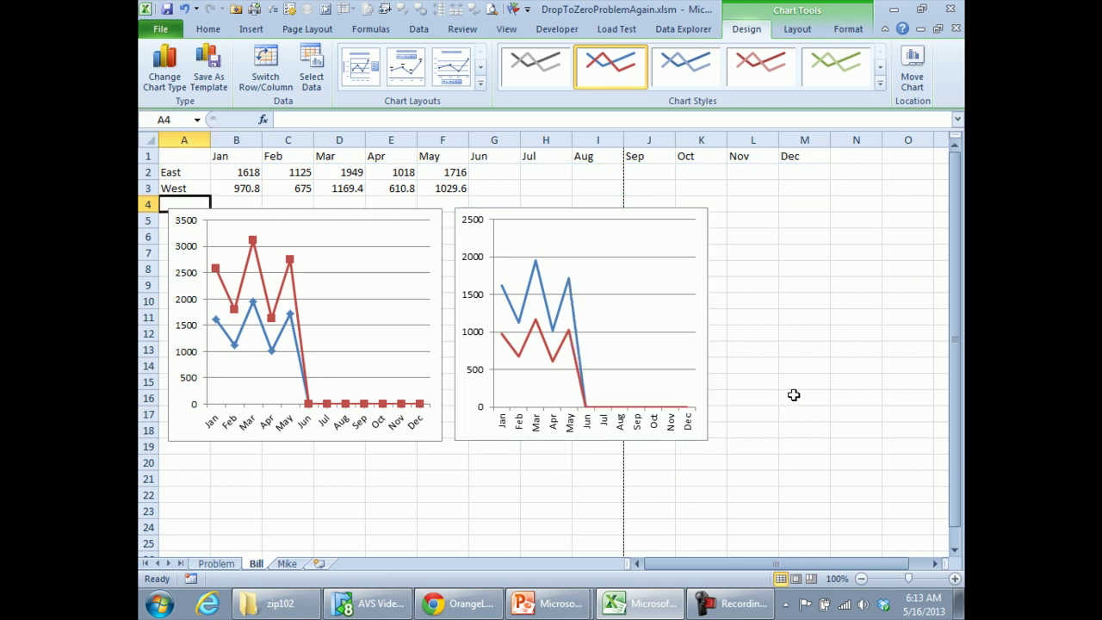
Check the chart type of the line chart with markers and its hidden and empty cell options.
{"action": "left_click", "coordinate": [383, 224]}
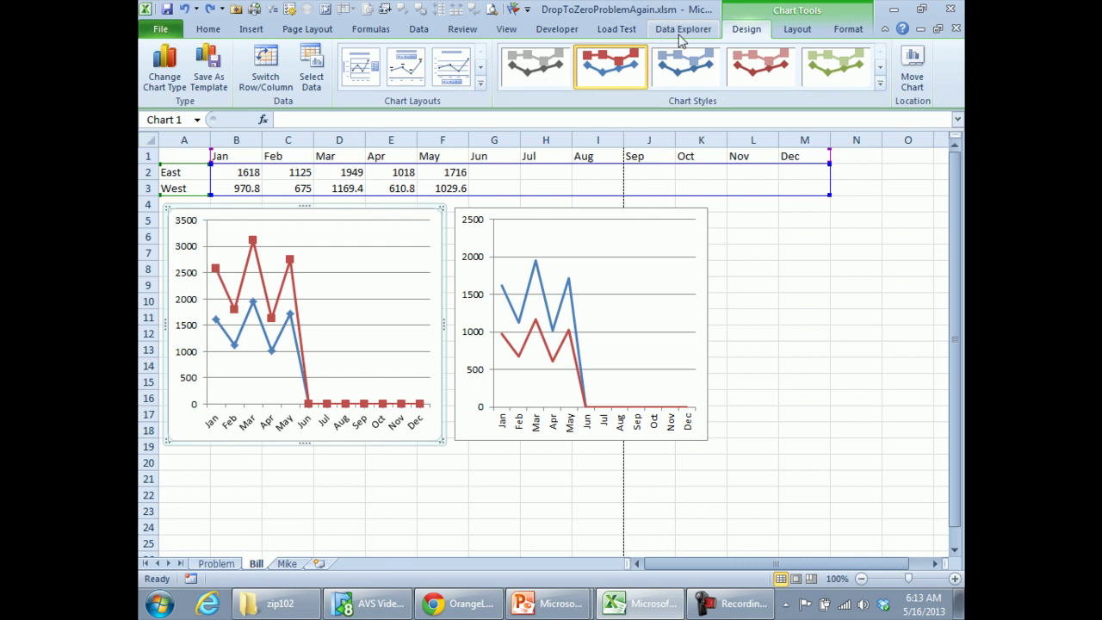
{"action": "left_click", "coordinate": [165, 76]}
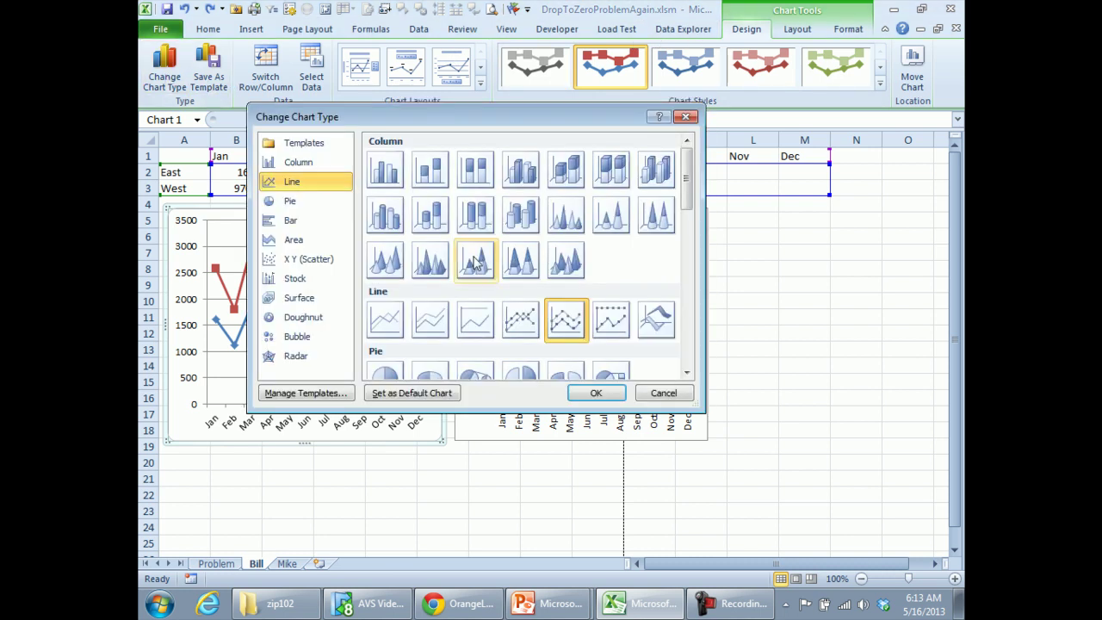
{"action": "left_click", "coordinate": [661, 393]}
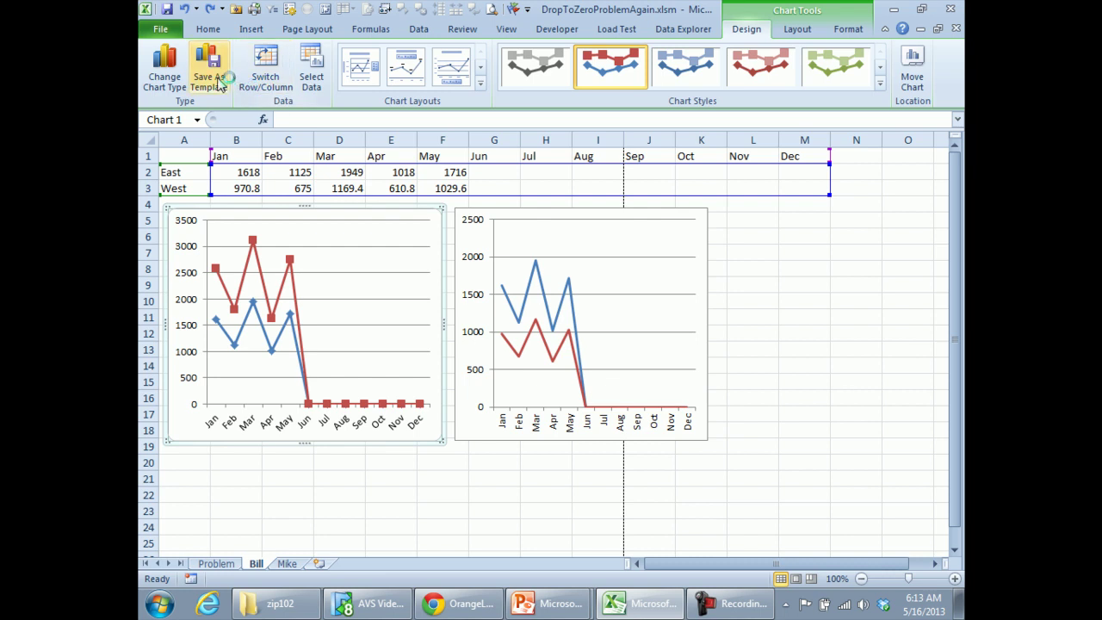
{"action": "left_click", "coordinate": [309, 79]}
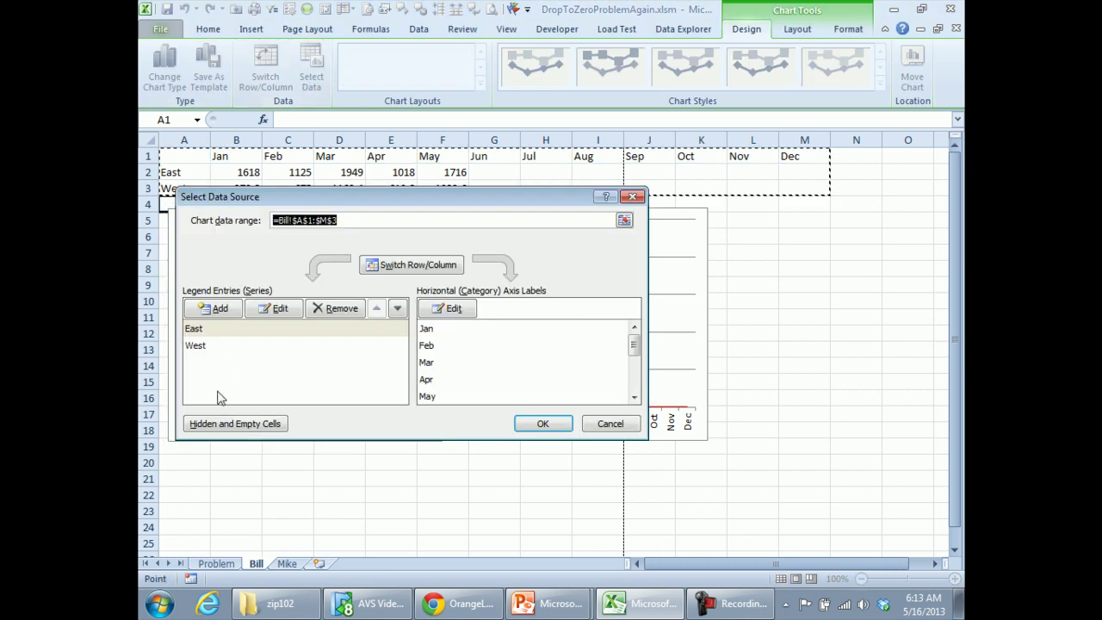
{"action": "left_click", "coordinate": [220, 424]}
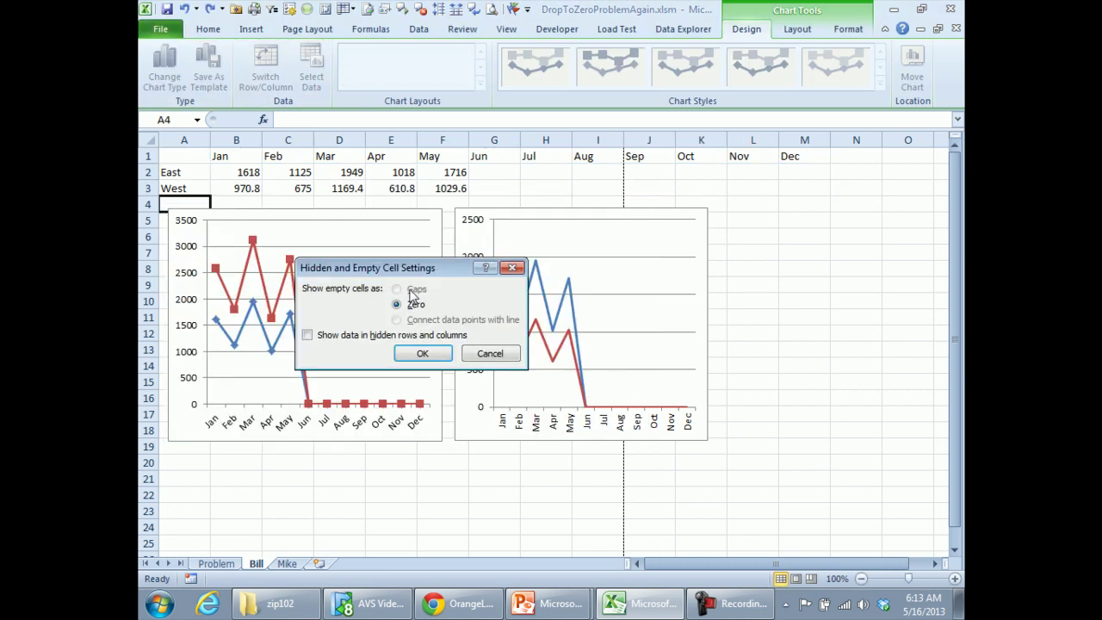
{"action": "left_click", "coordinate": [490, 353]}
{"action": "left_click", "coordinate": [608, 423]}
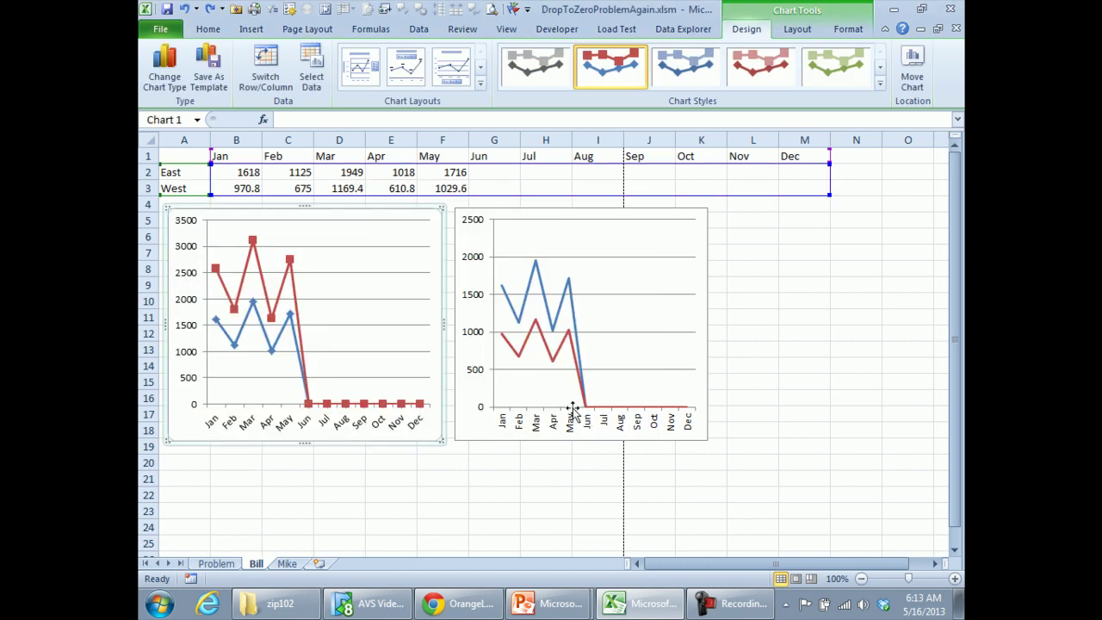
Fill the empty June to December cells G2:M3 for East and West with =NA().
{"action": "left_click_drag", "start_coordinate": [497, 172], "coordinate": [781, 187]}
{"action": "type", "text": "="}
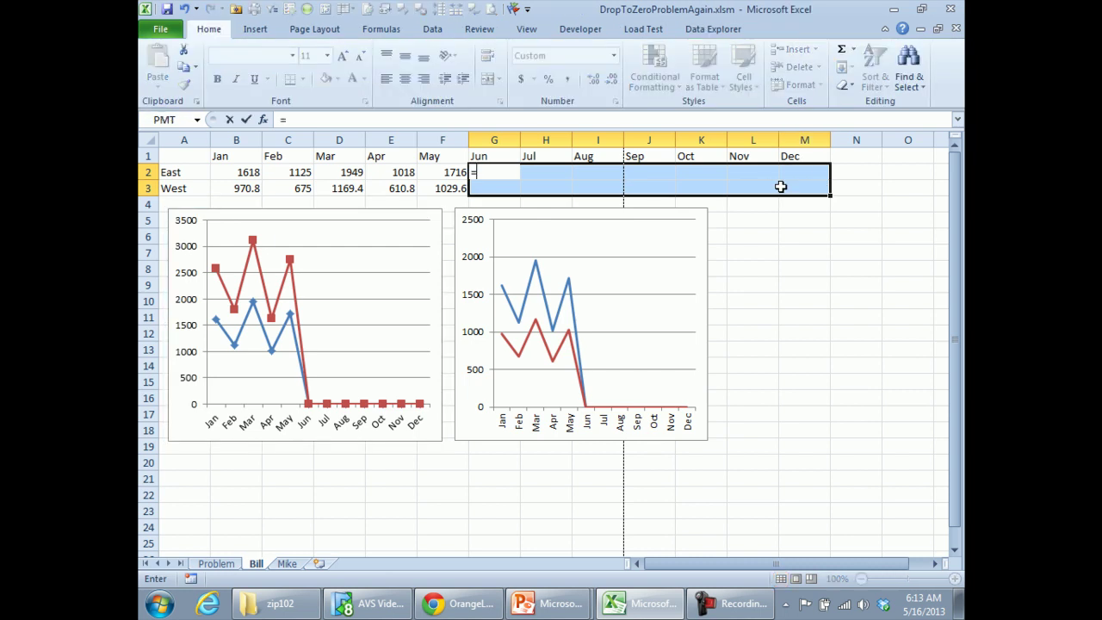
{"action": "type", "text": "NA()"}
{"action": "key", "text": "ctrl+Return"}
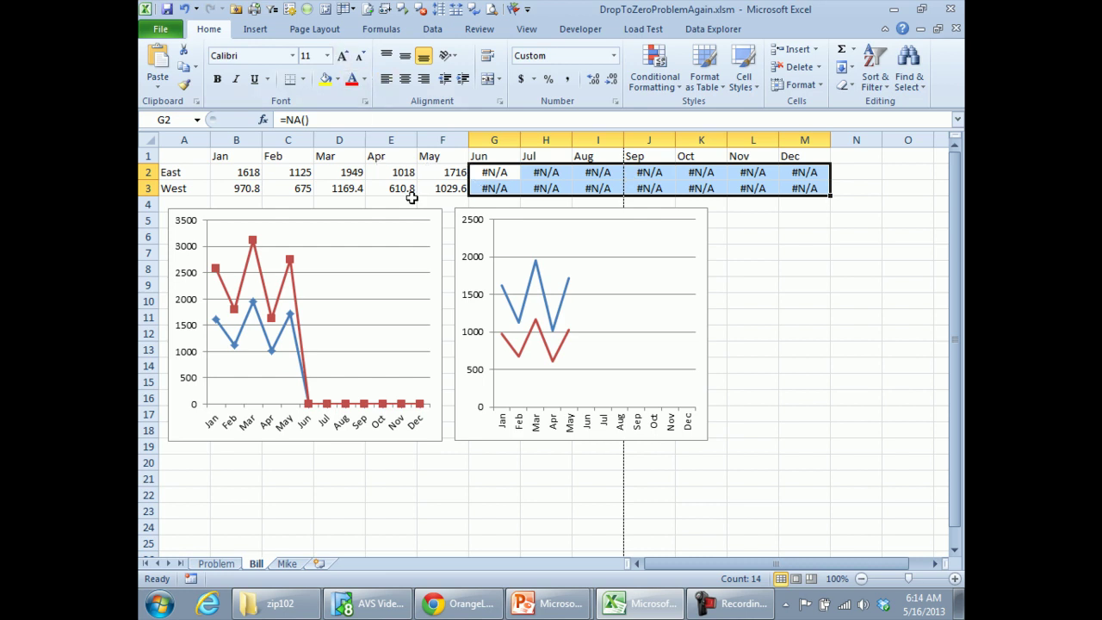
Apply the custom number format ;;; to the #N/A cells in G2:M3.
{"action": "key", "text": "ctrl+1"}
{"action": "left_click_drag", "start_coordinate": [380, 238], "coordinate": [306, 246]}
{"action": "type", "text": ";;;"}
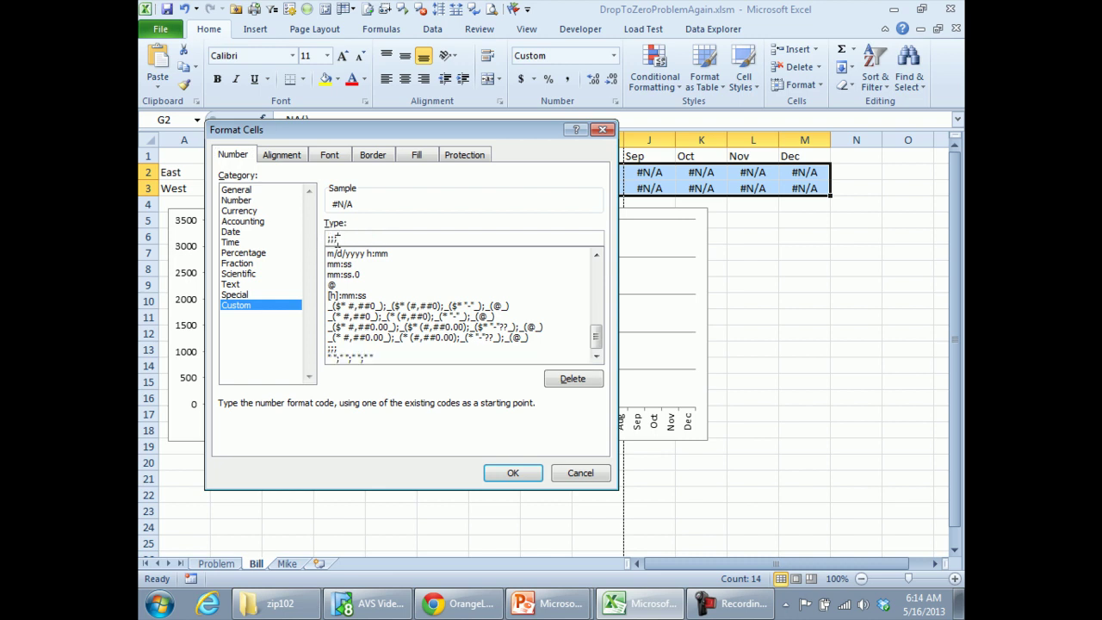
{"action": "left_click", "coordinate": [510, 474]}
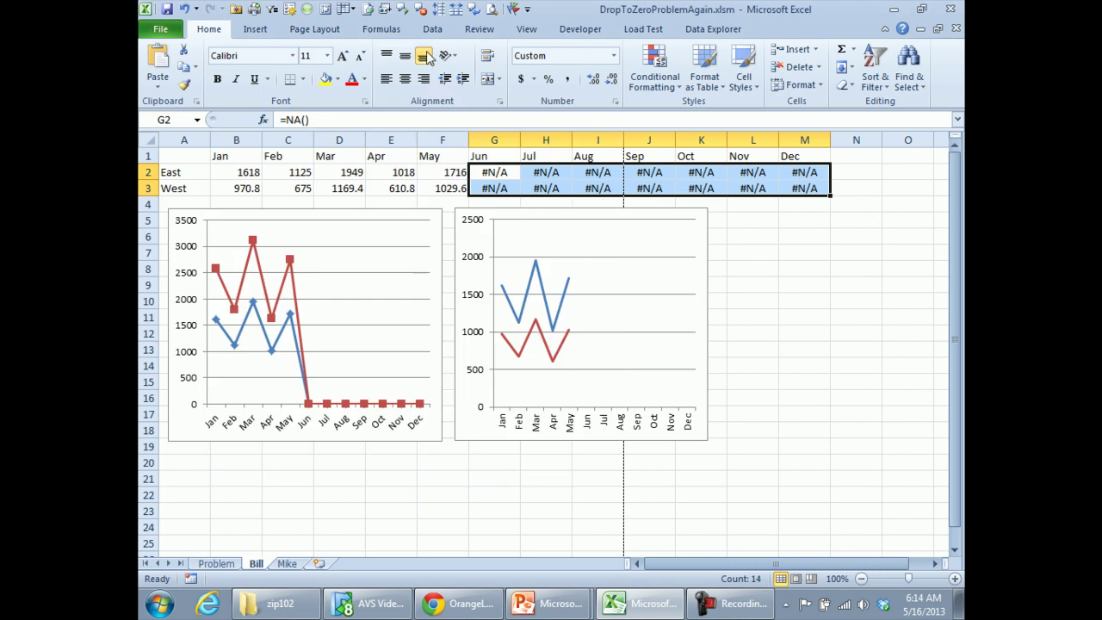
Set cell errors to print as <blank>, check the print preview, and return to the worksheet.
{"action": "left_click", "coordinate": [332, 32]}
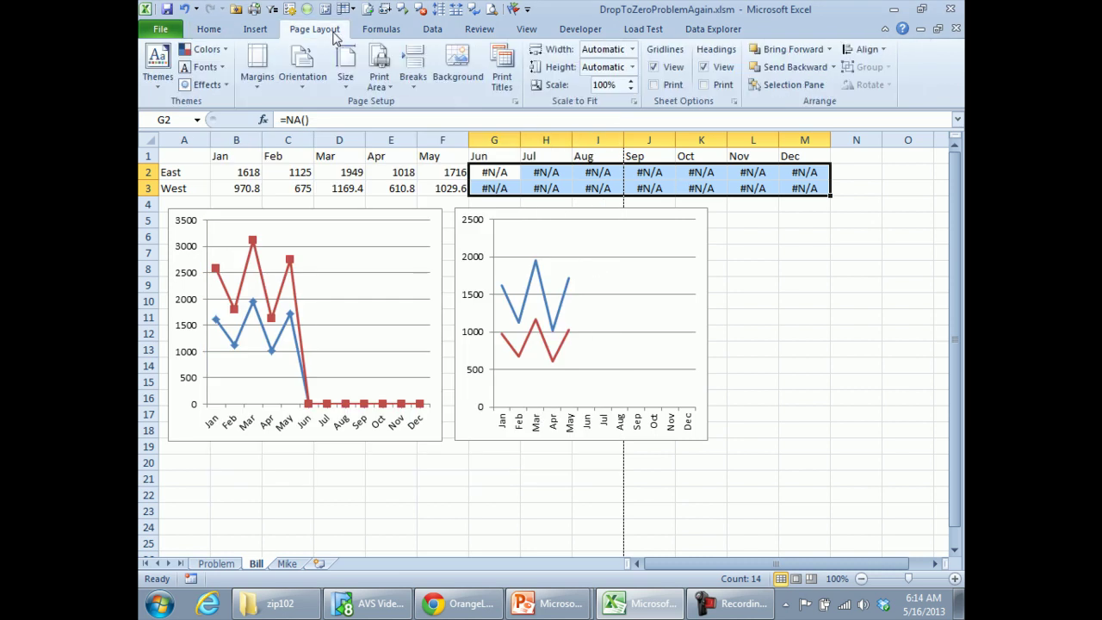
{"action": "left_click", "coordinate": [504, 69]}
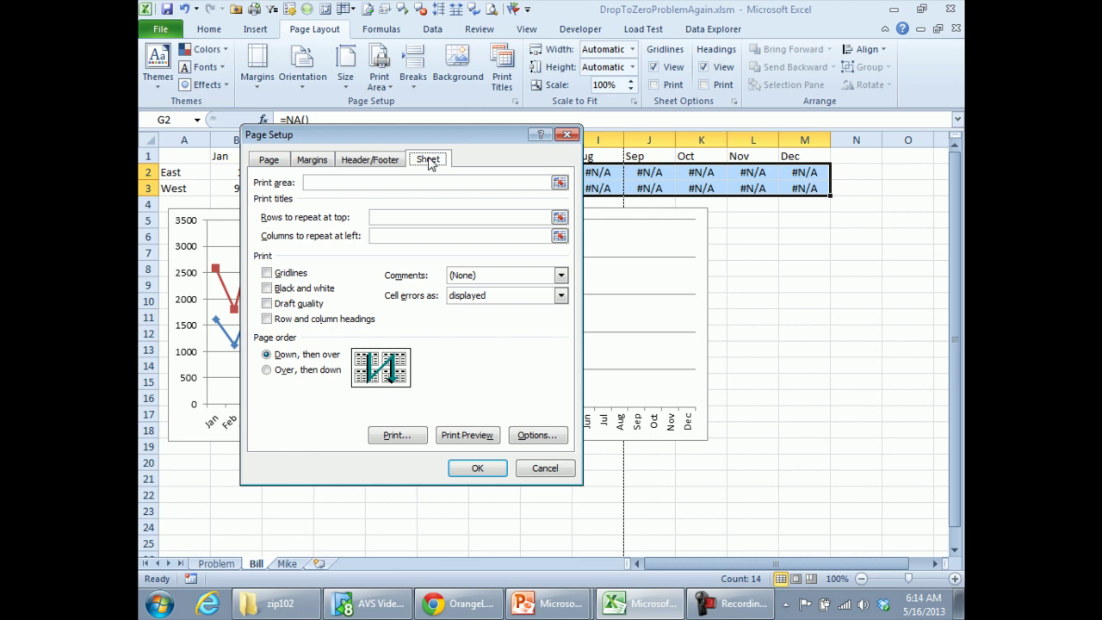
{"action": "left_click", "coordinate": [561, 295]}
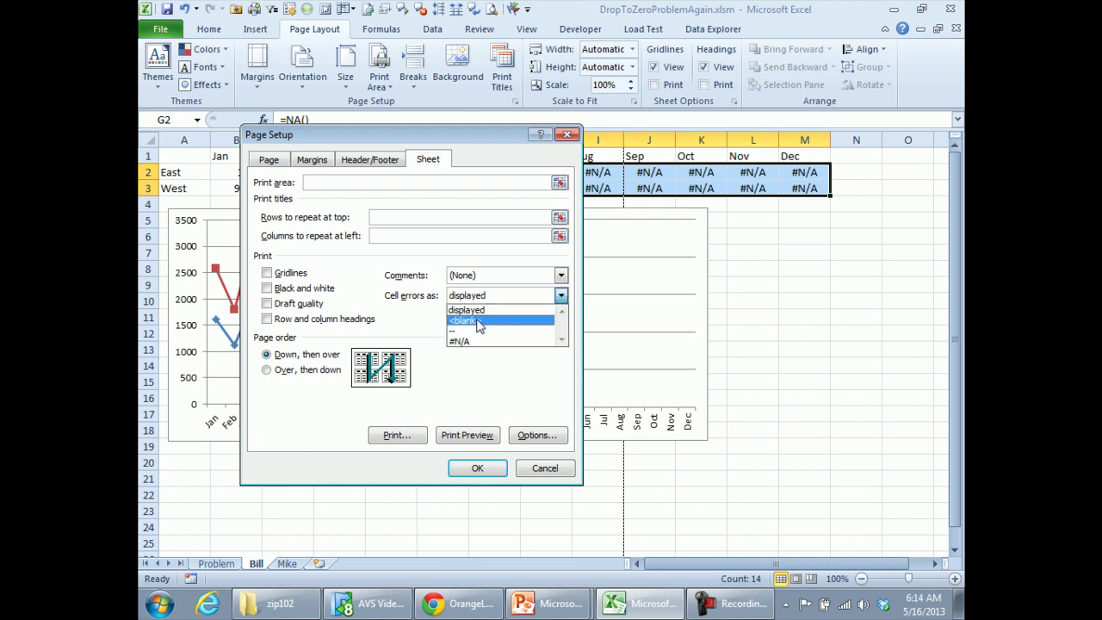
{"action": "left_click", "coordinate": [466, 322]}
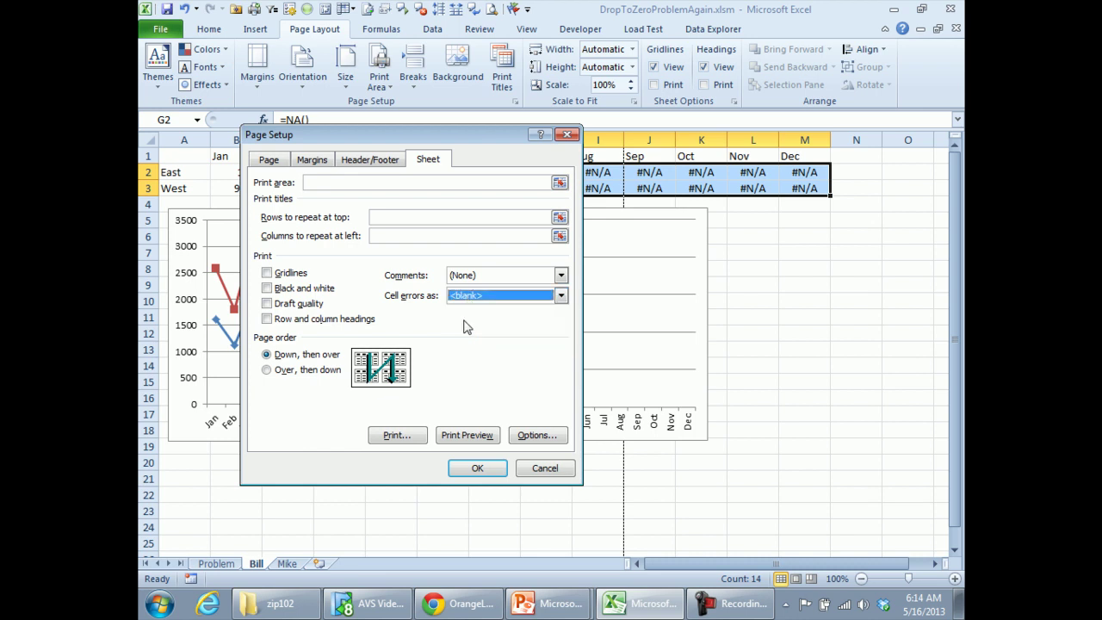
{"action": "left_click", "coordinate": [473, 439]}
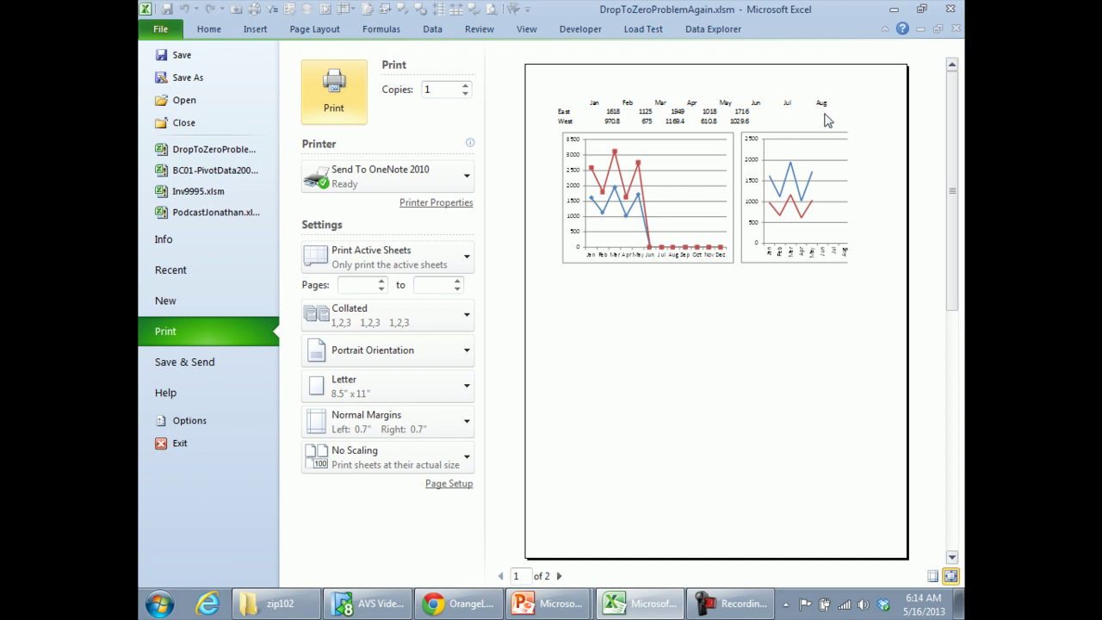
{"action": "left_click", "coordinate": [487, 34]}
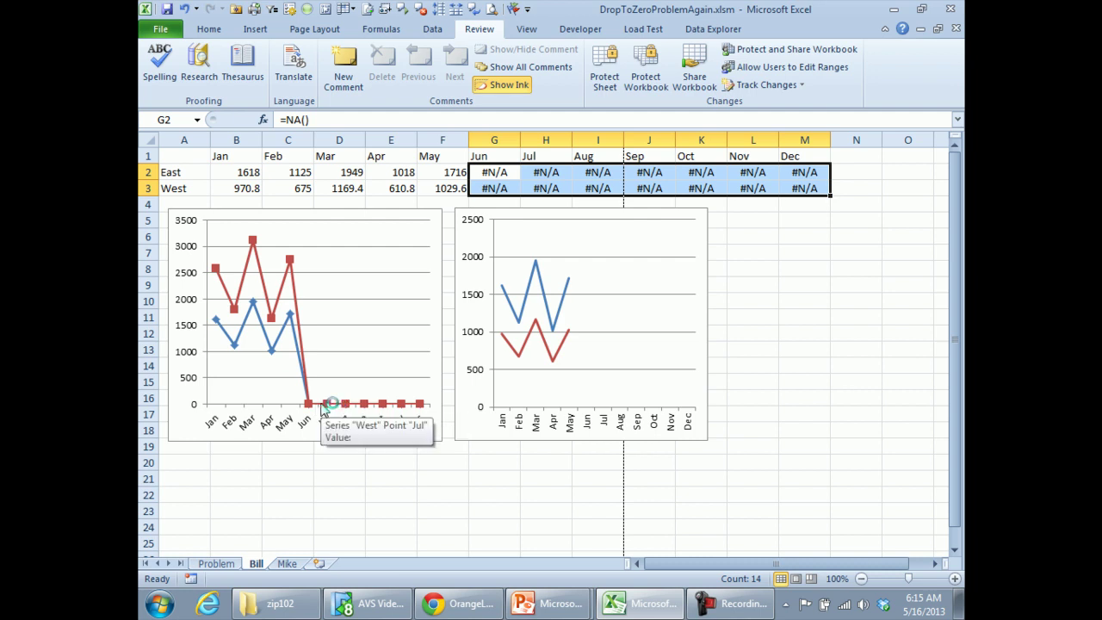
{"action": "mouse_move", "coordinate": [316, 412]}
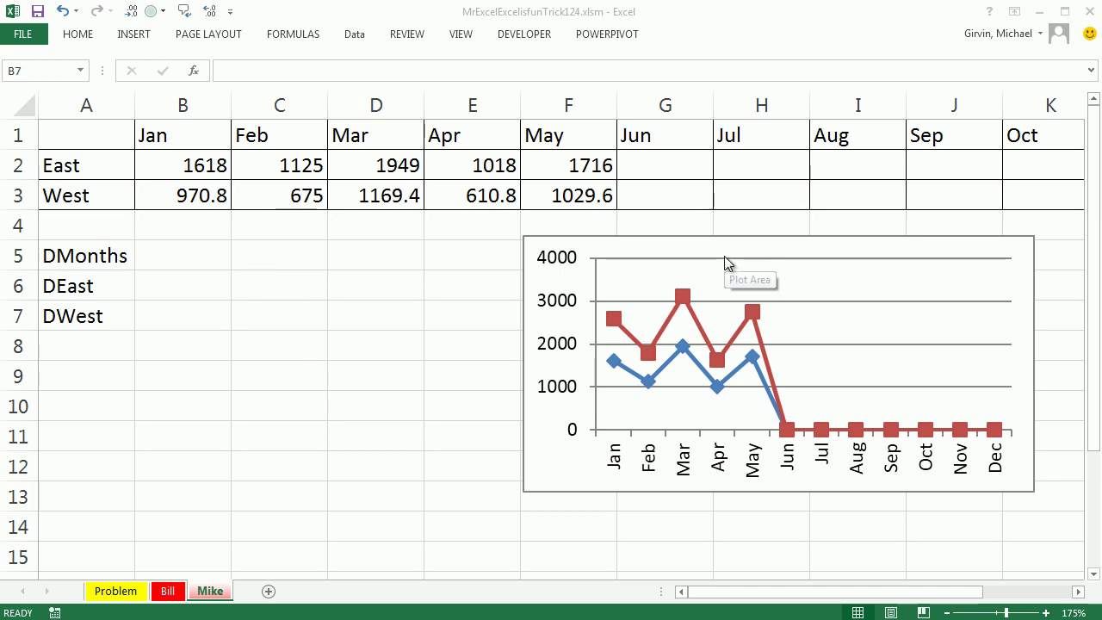
{"action": "left_click", "coordinate": [185, 322]}
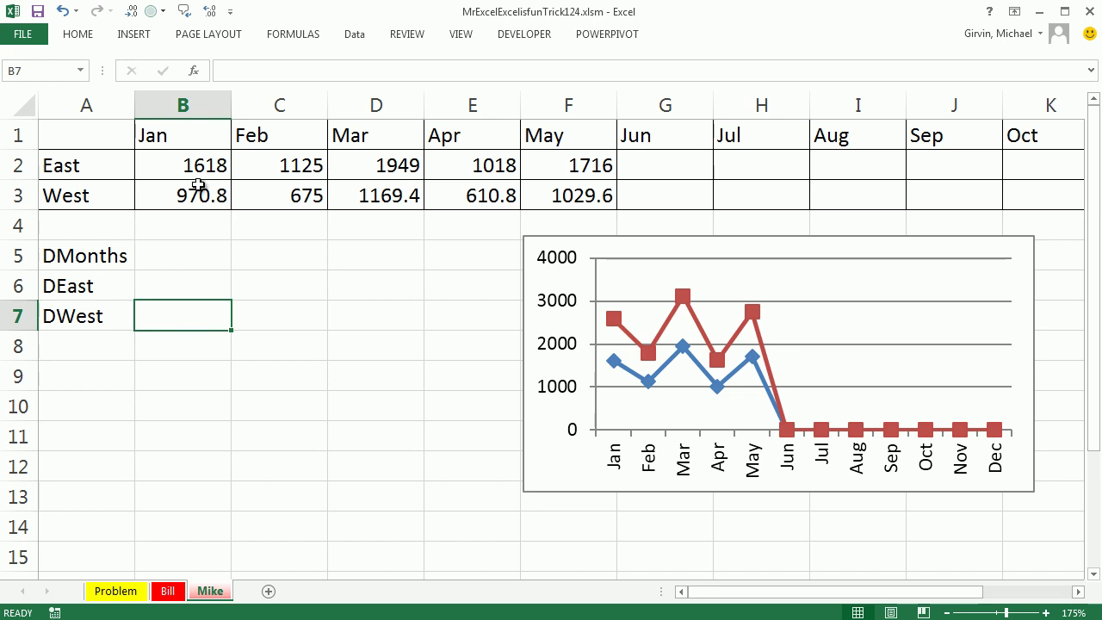
{"action": "left_click_drag", "start_coordinate": [197, 191], "coordinate": [467, 196]}
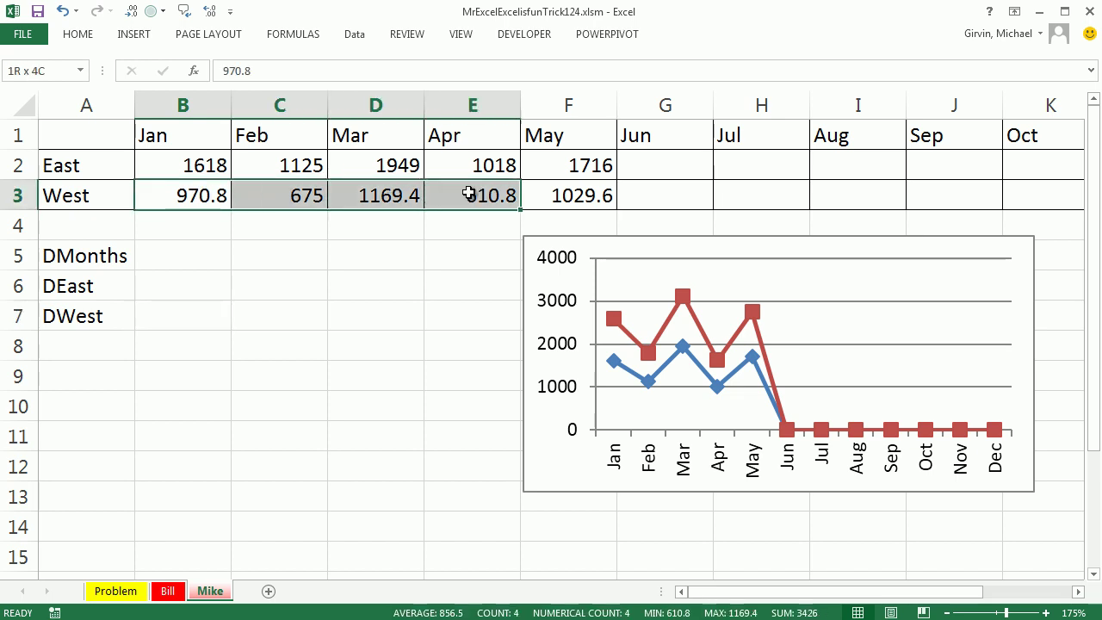
{"action": "left_click", "coordinate": [598, 195]}
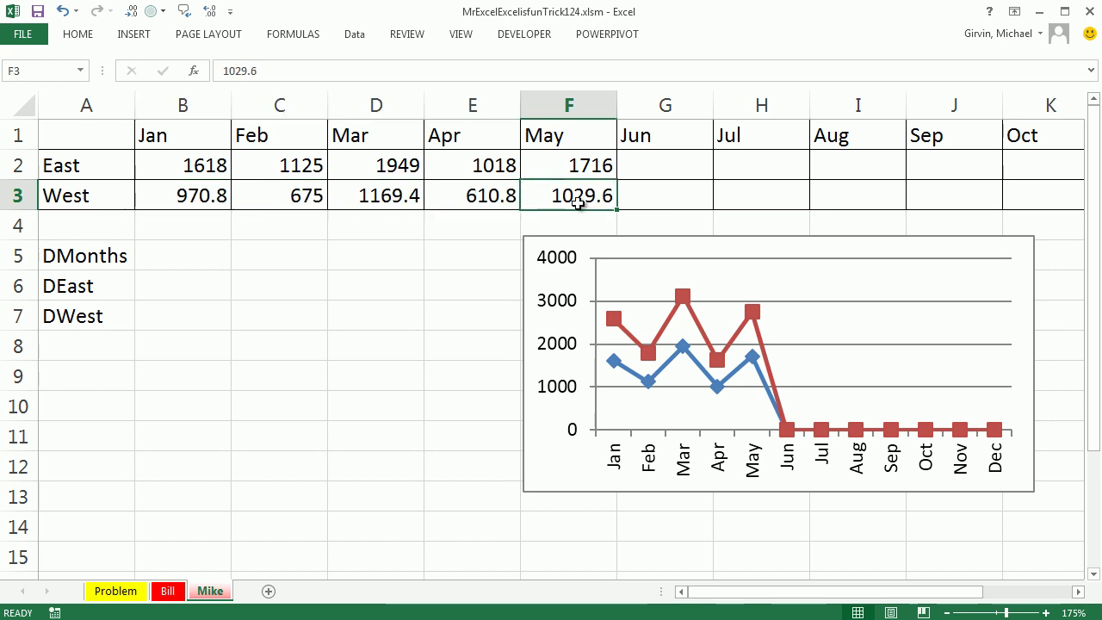
Start an INDEX formula in B7 beside DWest, with the absolute range $B$3:$M$3 as its array.
{"action": "left_click", "coordinate": [160, 325]}
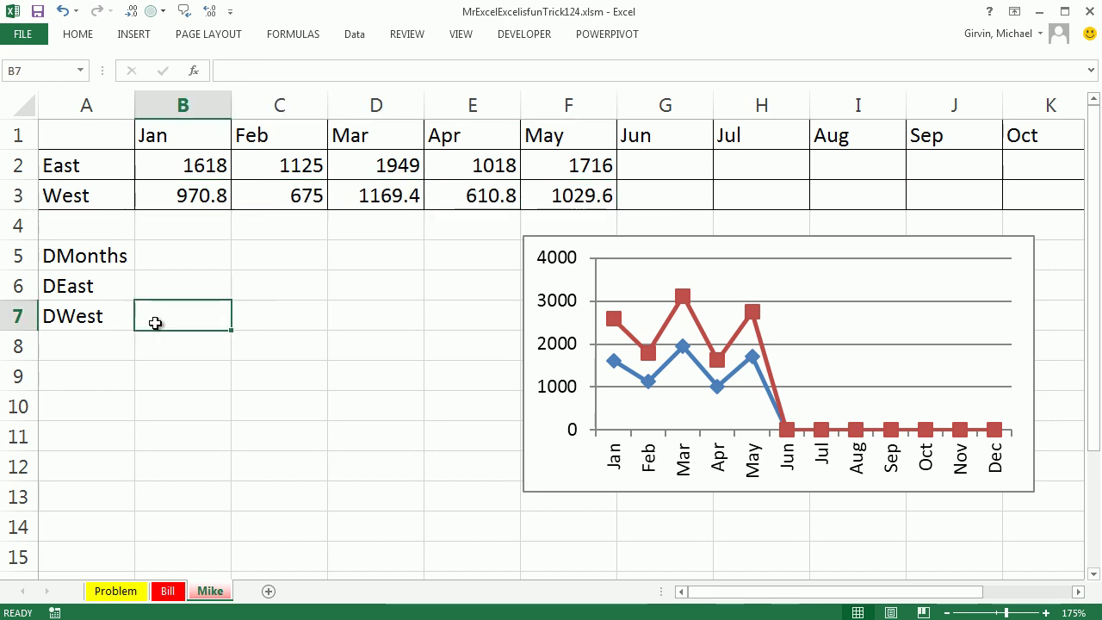
{"action": "type", "text": "=INDEX("}
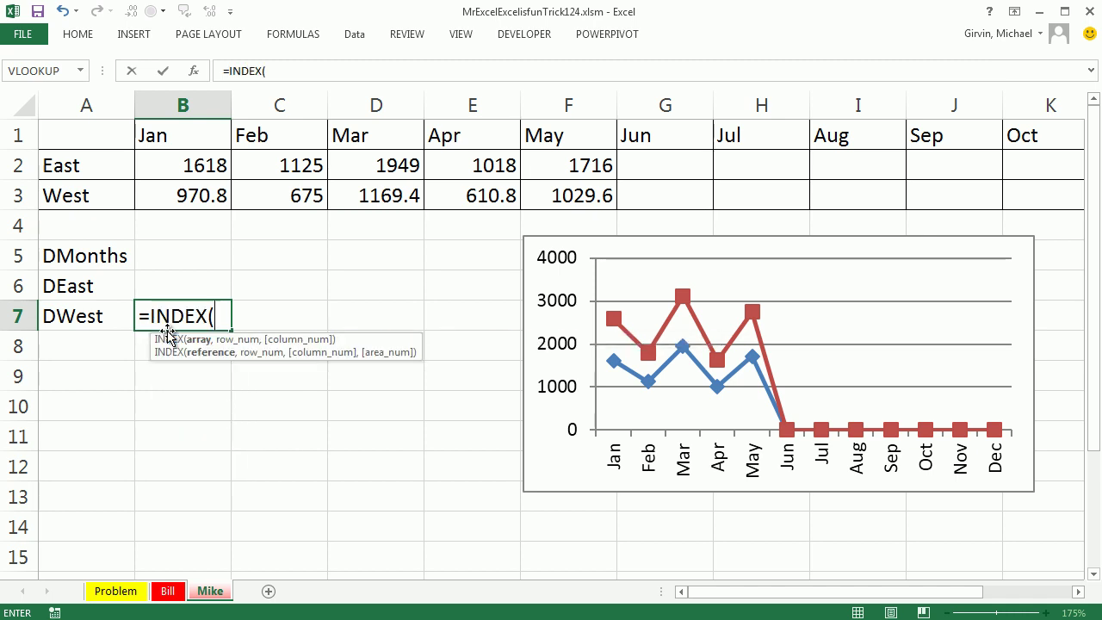
{"action": "left_click_drag", "start_coordinate": [159, 191], "coordinate": [887, 197]}
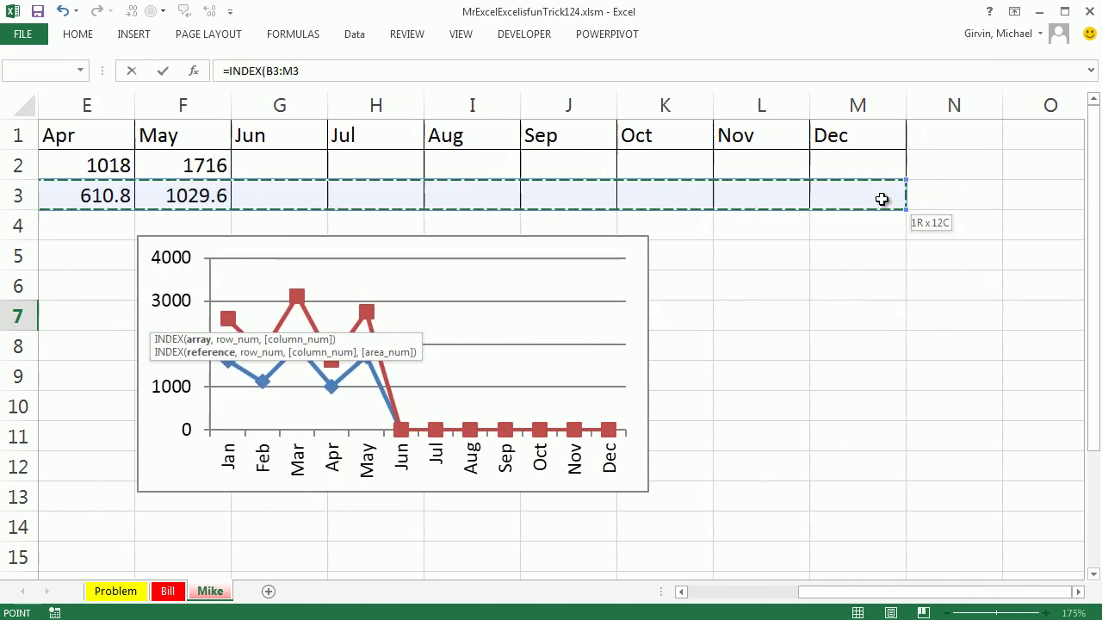
{"action": "left_click_drag", "start_coordinate": [913, 595], "coordinate": [805, 594]}
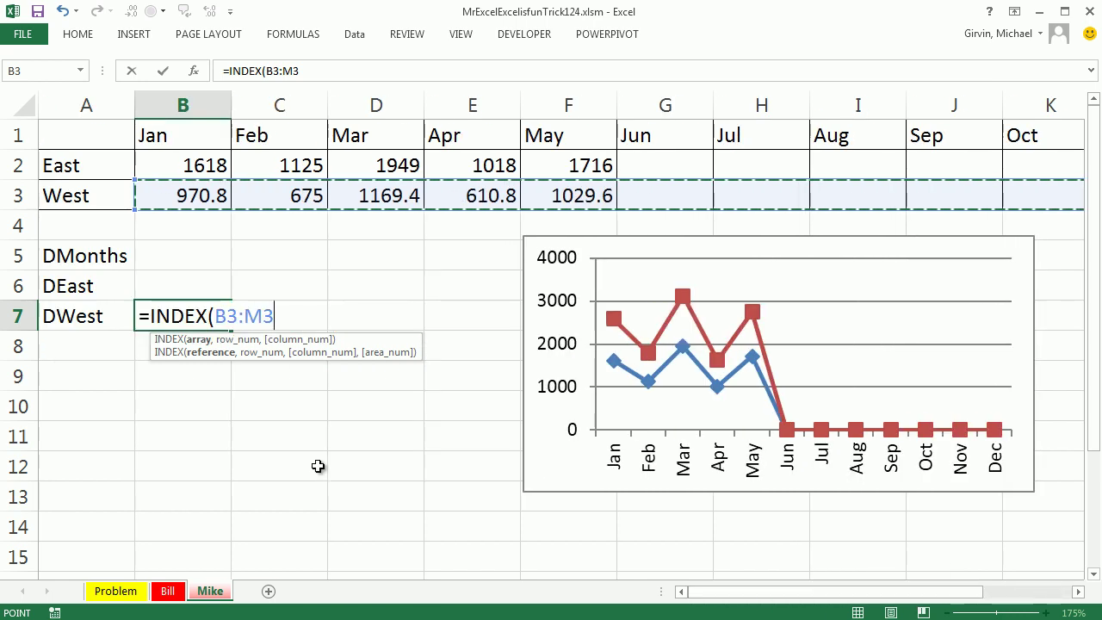
{"action": "key", "text": "F4"}
Add a MATCH function as the row number of the INDEX formula in B7, with 9.99E+307 as its lookup value.
{"action": "type", "text": ",match"}
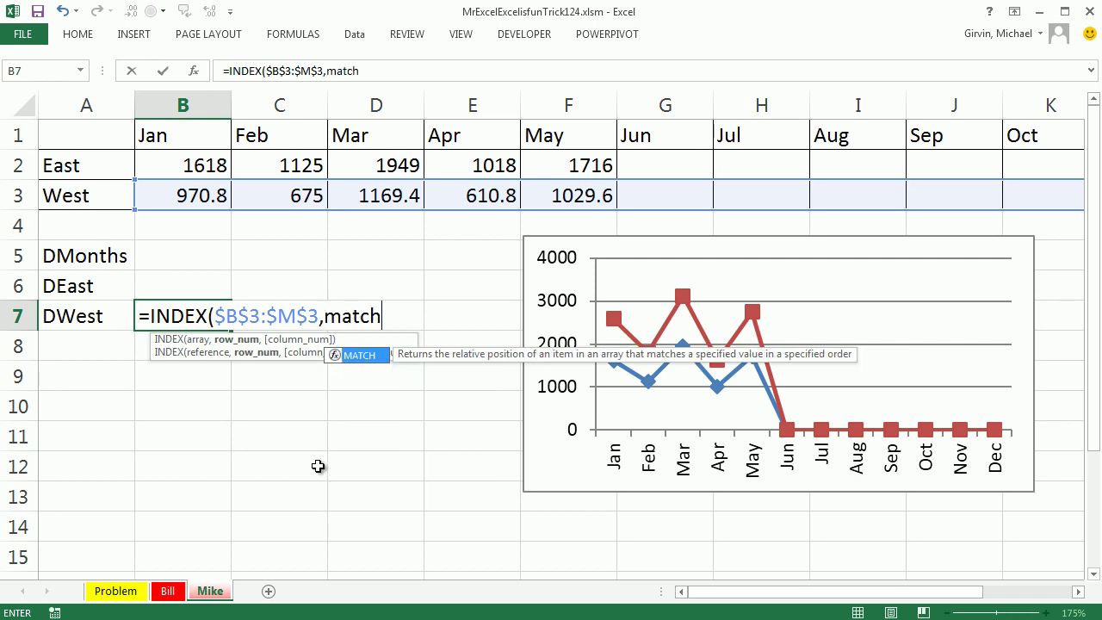
{"action": "key", "text": "Tab"}
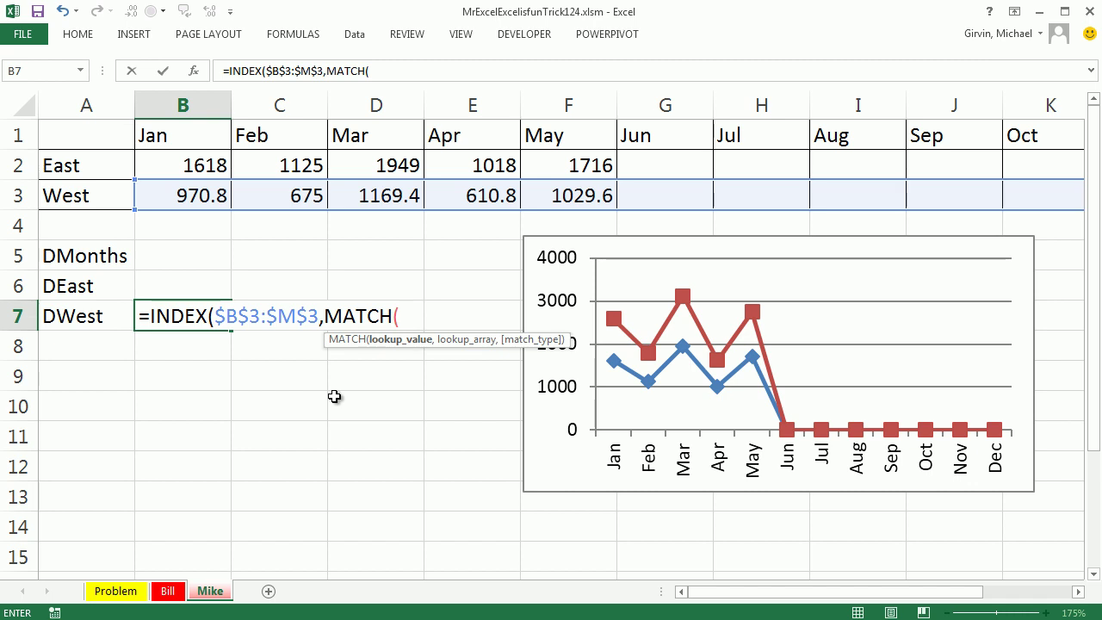
{"action": "type", "text": "9.99"}
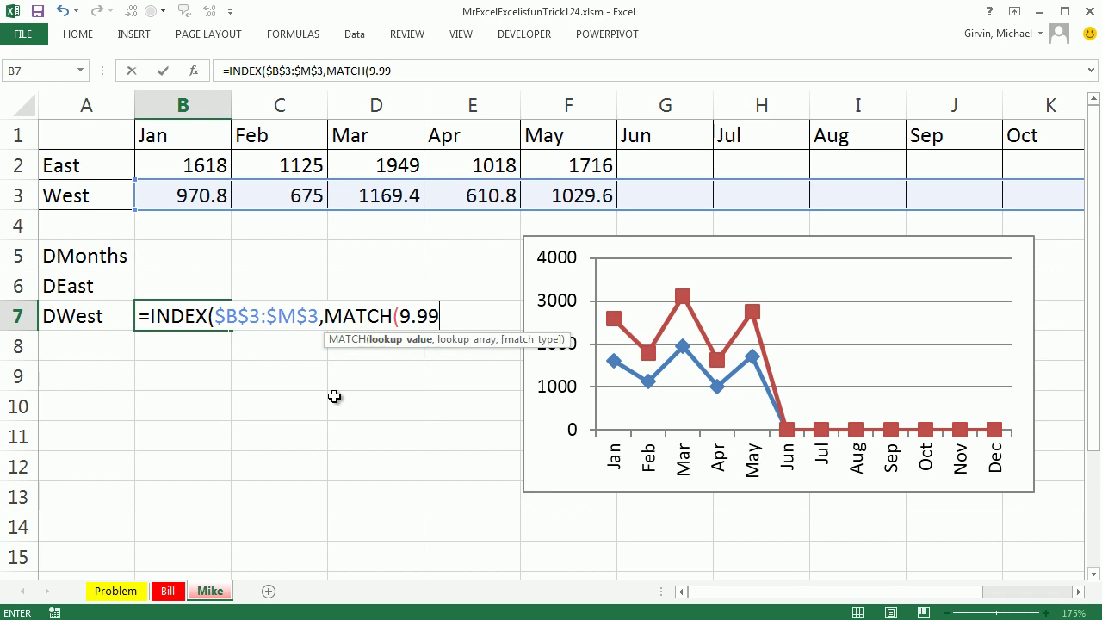
{"action": "type", "text": "E+3"}
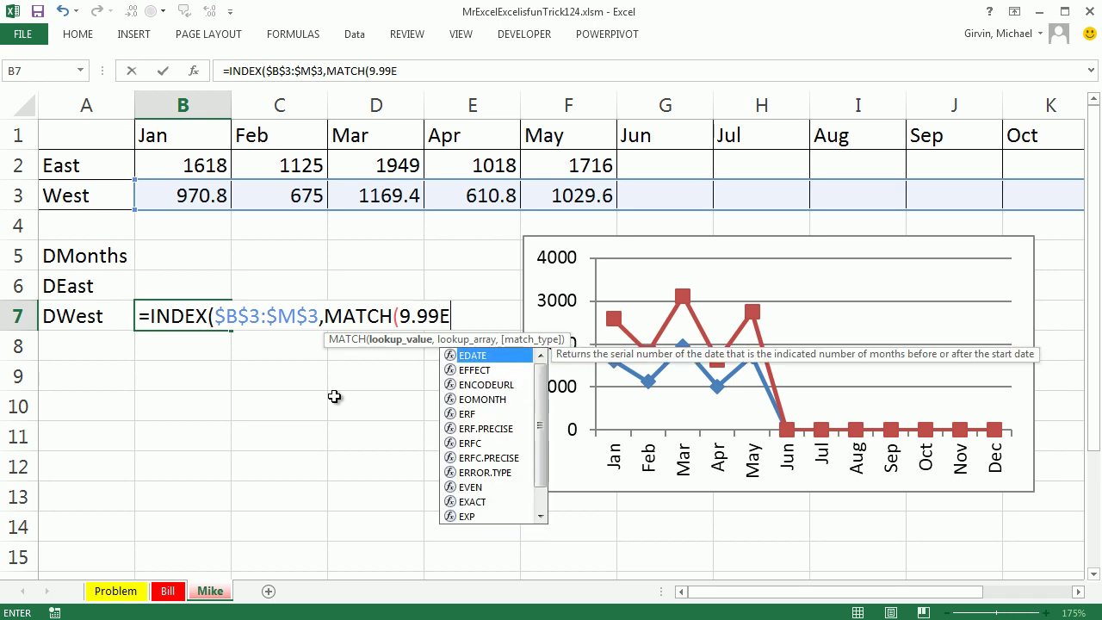
{"action": "type", "text": "7,"}
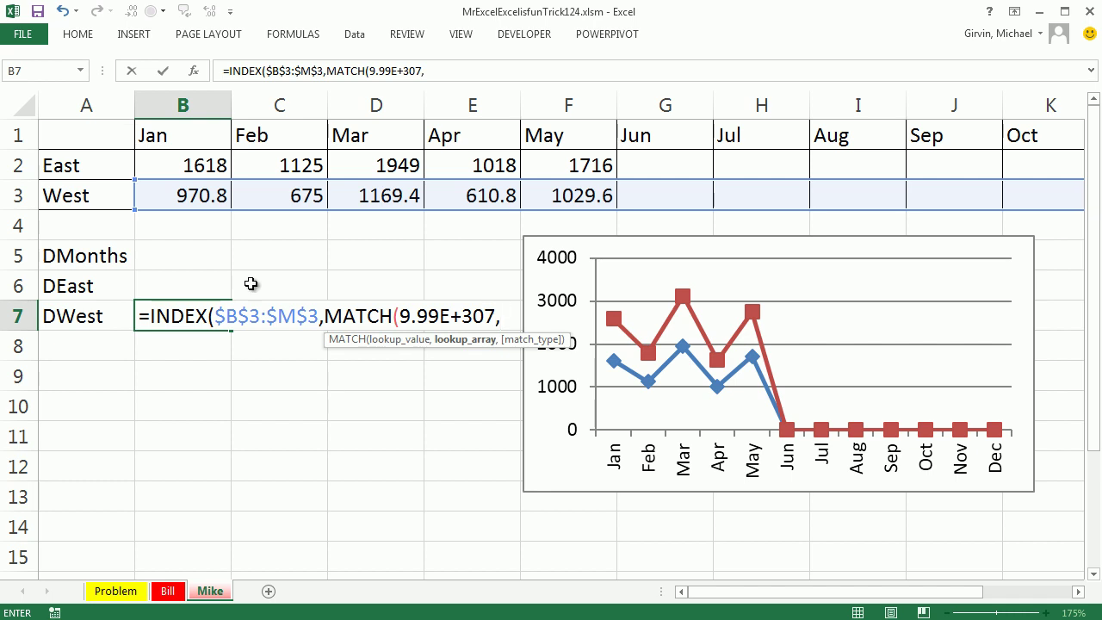
Reuse the range $B$3:$M$3 as the MATCH lookup array in B7, close both functions, and enter the formula.
{"action": "left_click_drag", "start_coordinate": [214, 316], "coordinate": [320, 318]}
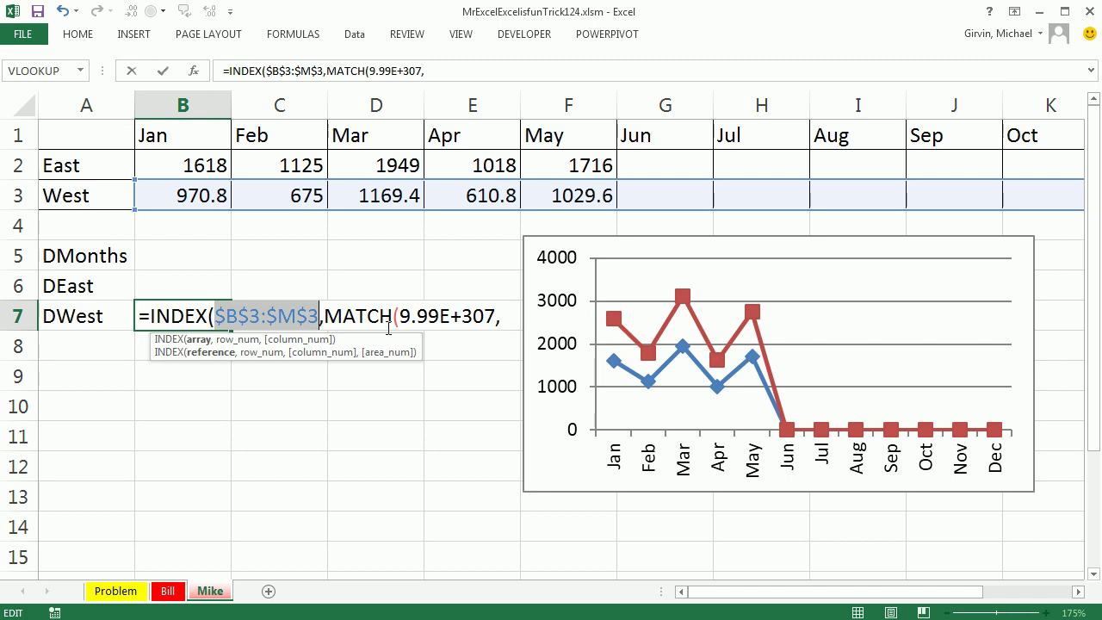
{"action": "key", "text": "ctrl+c"}
{"action": "left_click", "coordinate": [507, 322]}
{"action": "key", "text": "ctrl+v"}
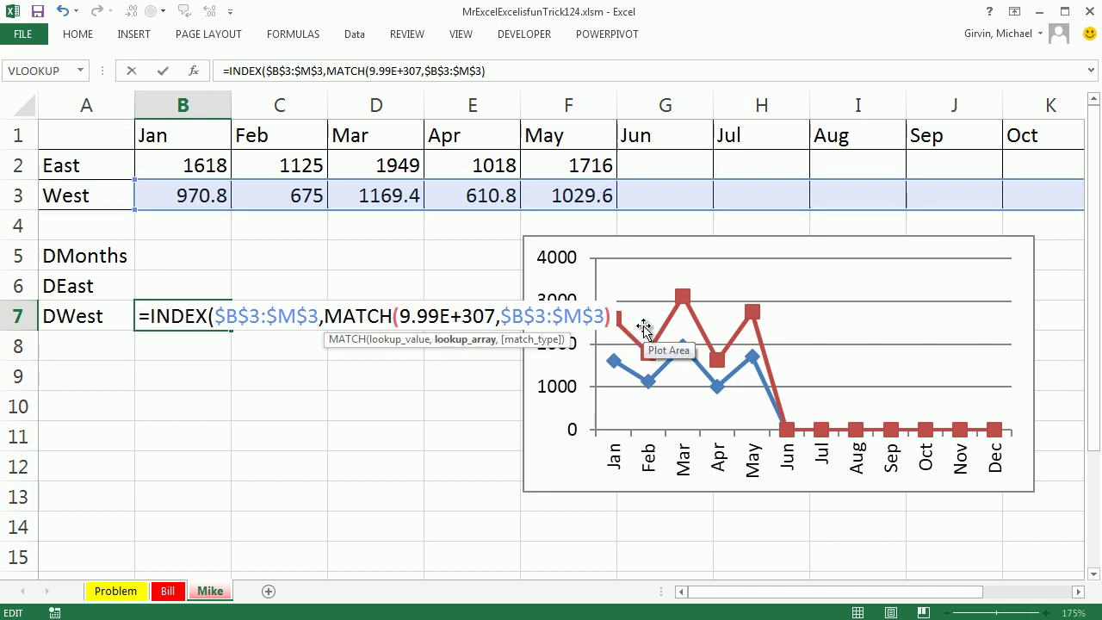
{"action": "key", "text": "Right"}
{"action": "type", "text": ")"}
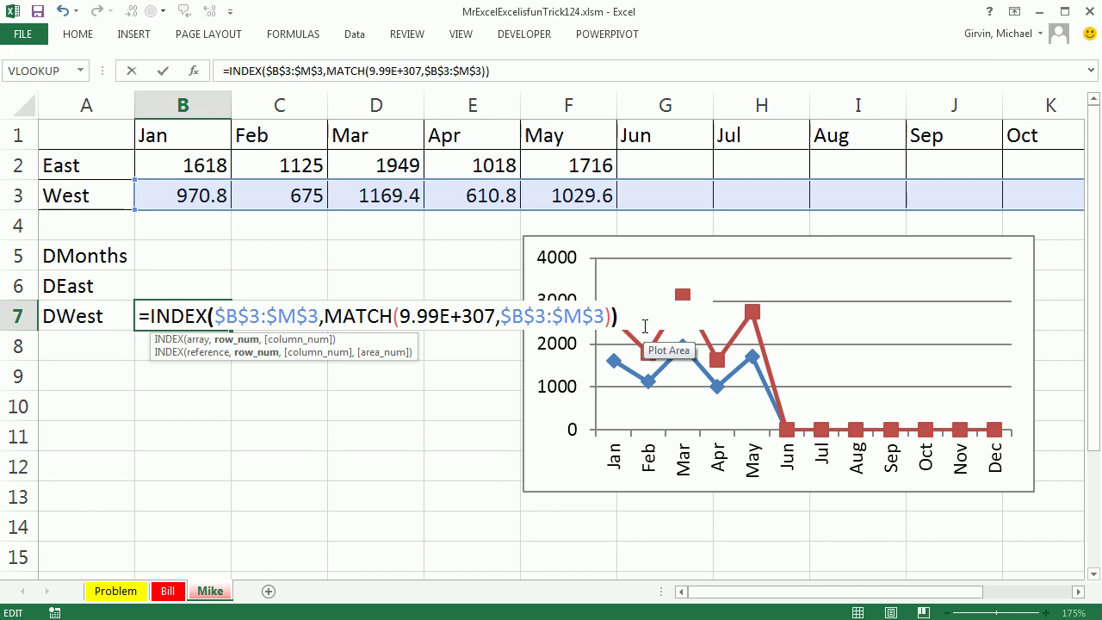
{"action": "key", "text": "ctrl+Return"}
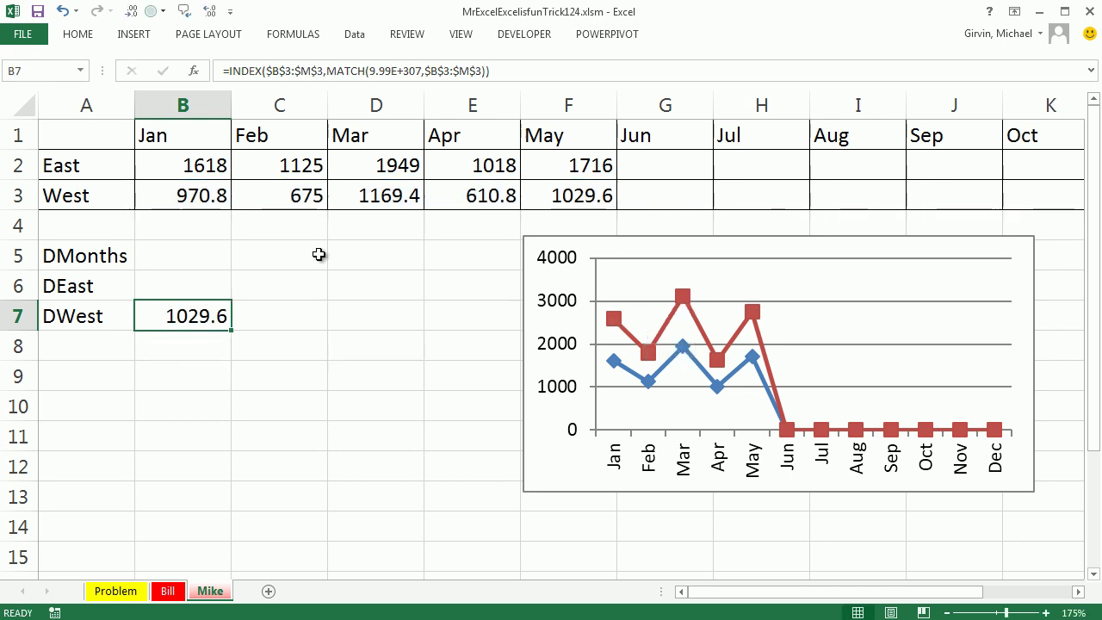
Insert the absolute reference $B$3 and a colon before INDEX in the B7 formula to make it a dynamic range.
{"action": "double_click", "coordinate": [194, 316]}
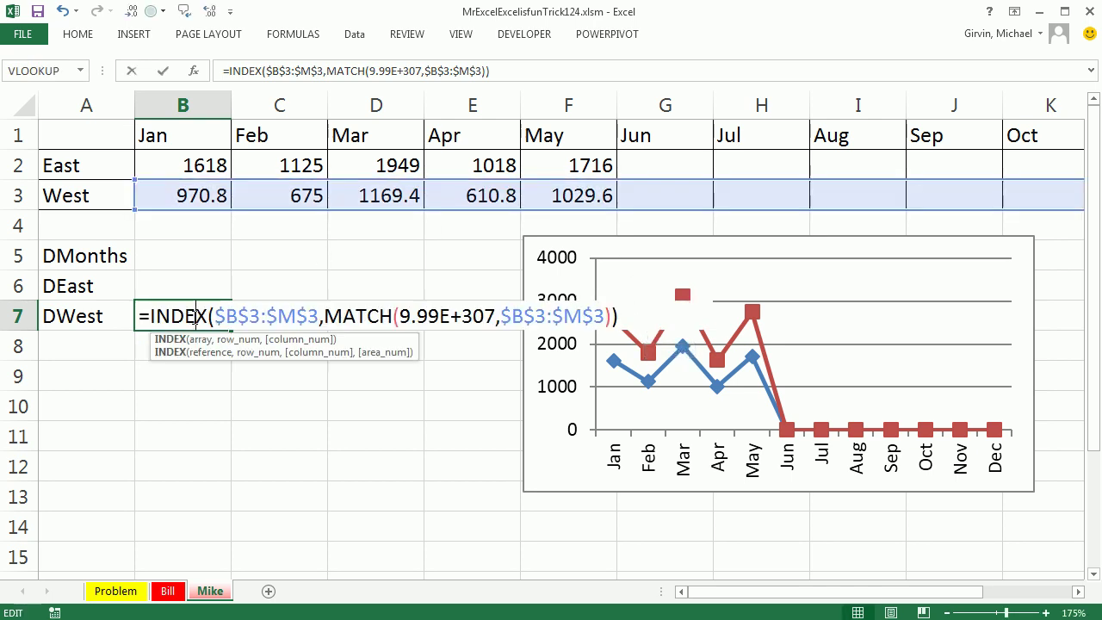
{"action": "left_click", "coordinate": [149, 317]}
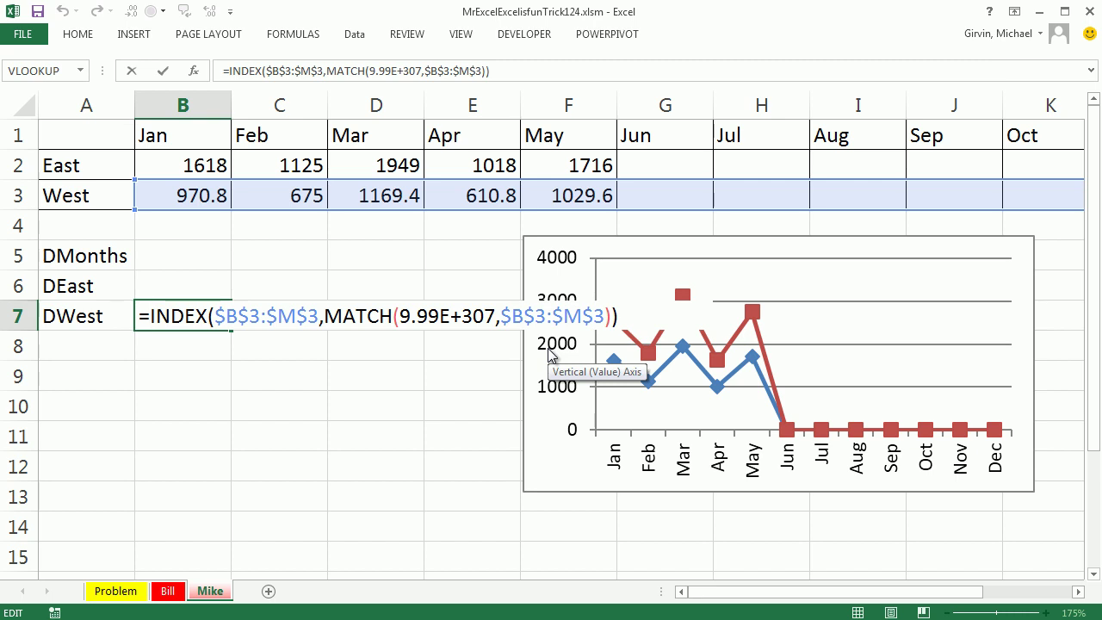
{"action": "left_click", "coordinate": [187, 198]}
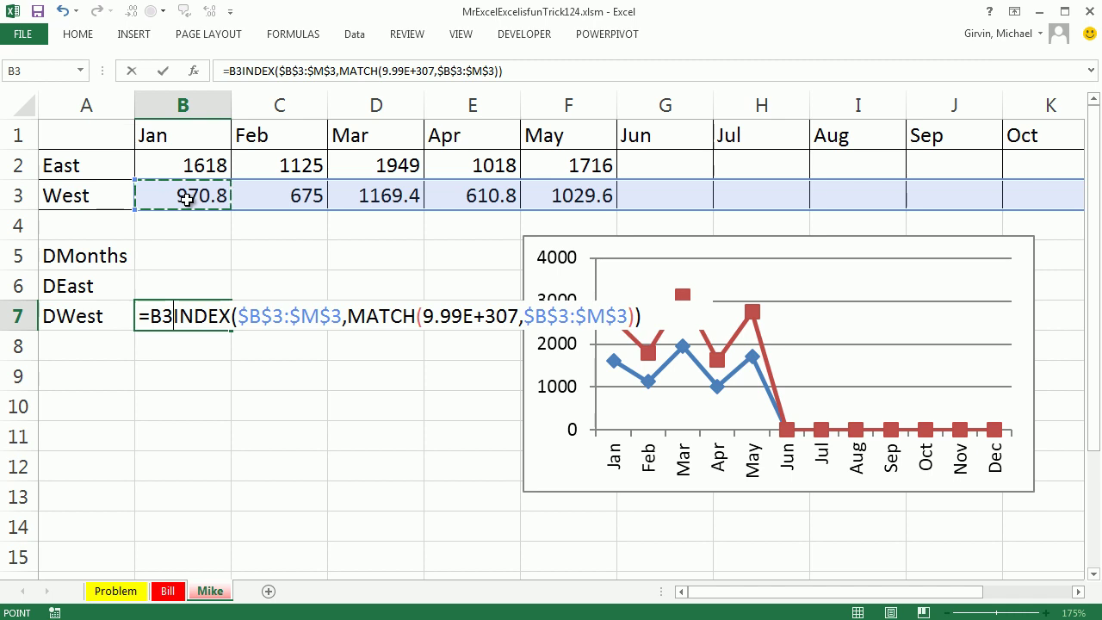
{"action": "key", "text": "F8"}
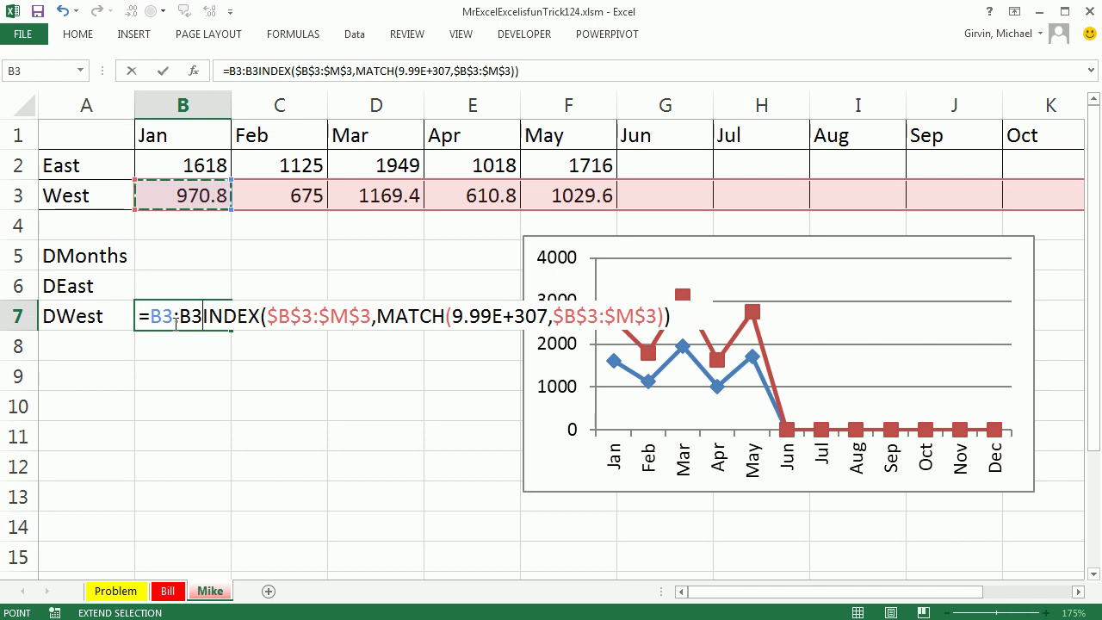
{"action": "key", "text": "BackSpace"}
{"action": "key", "text": "BackSpace"}
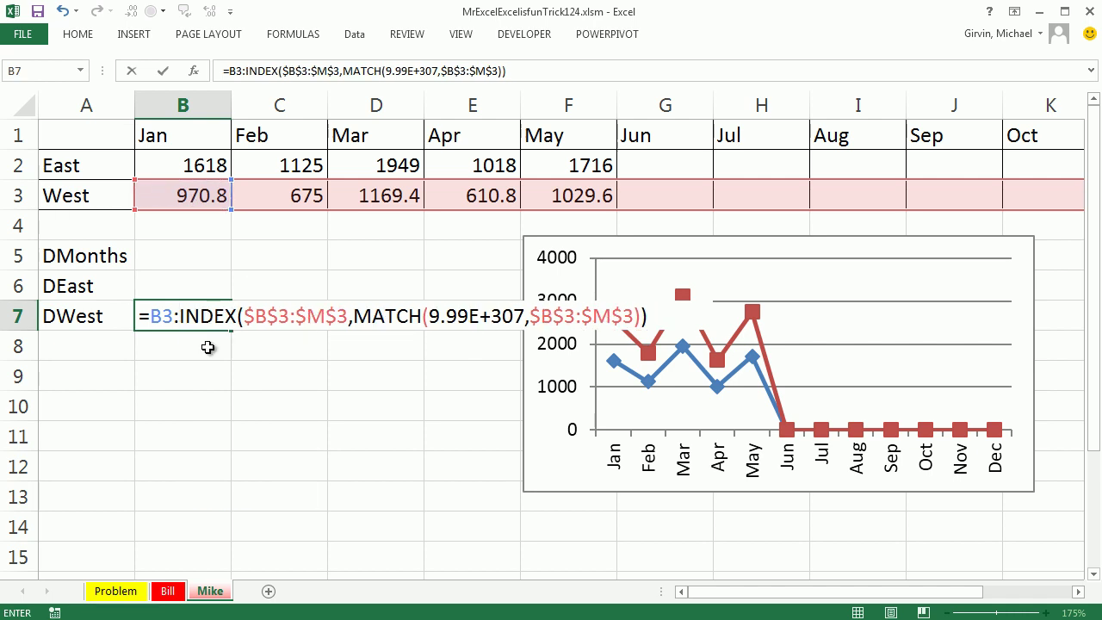
{"action": "left_click", "coordinate": [163, 316]}
{"action": "key", "text": "F4"}
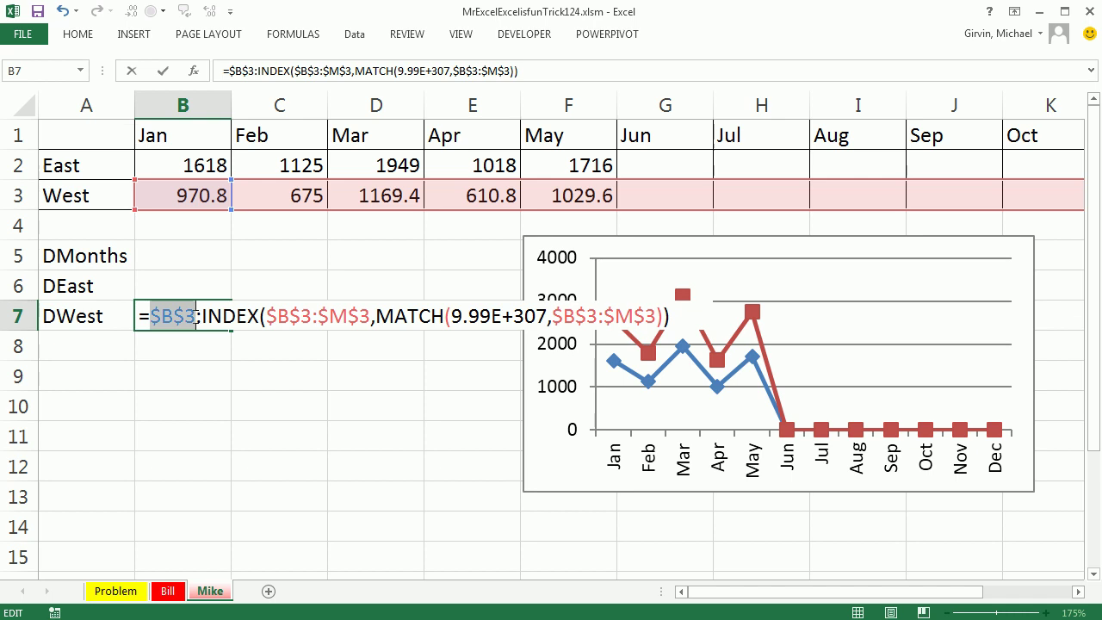
{"action": "left_click", "coordinate": [200, 318]}
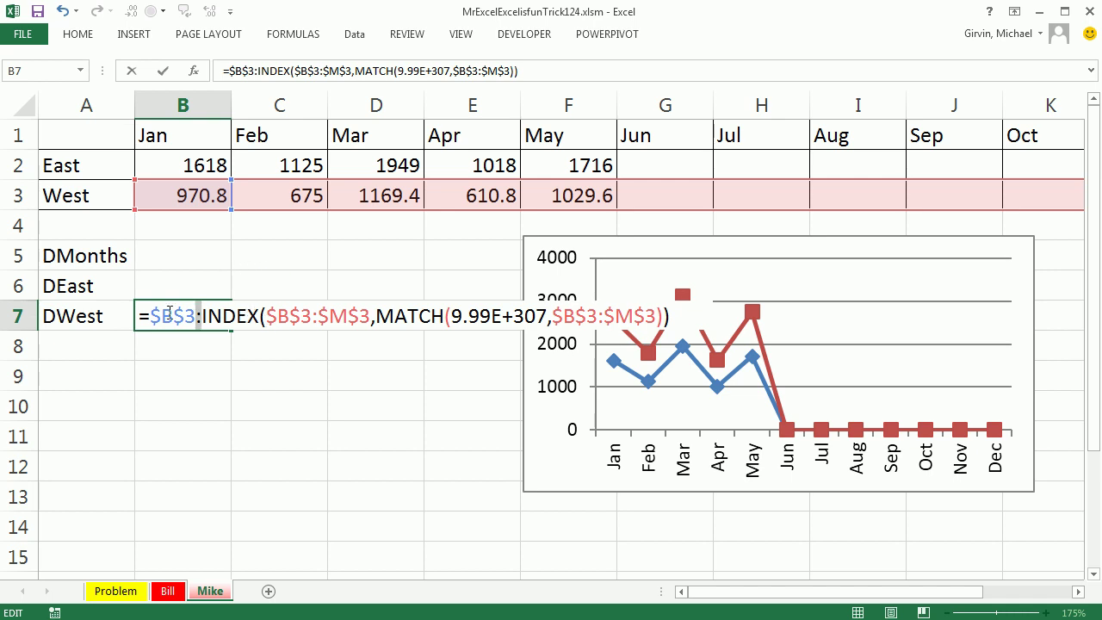
Evaluate the whole B7 formula in place, restore and copy its text, and enter it as an array formula.
{"action": "left_click_drag", "start_coordinate": [137, 316], "coordinate": [840, 320]}
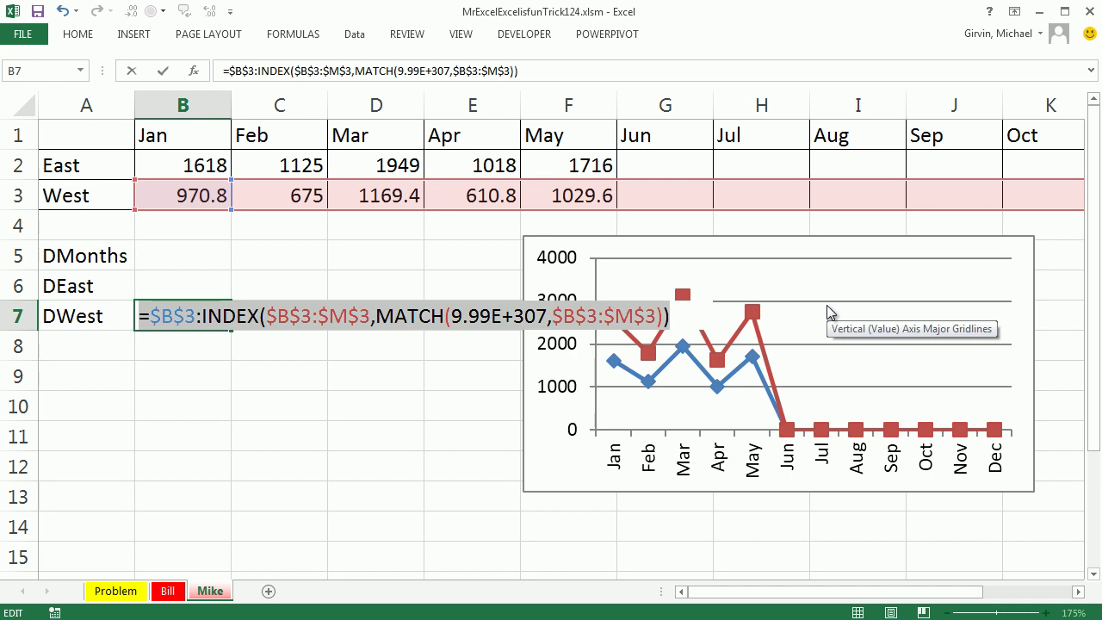
{"action": "key", "text": "F9"}
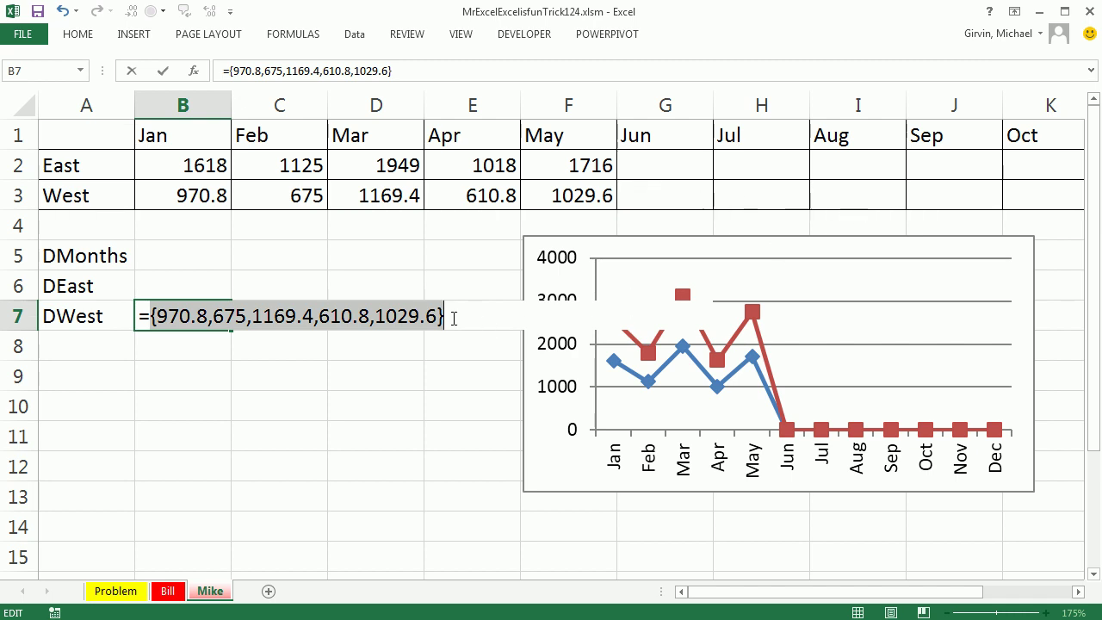
{"action": "key", "text": "ctrl+z"}
{"action": "key", "text": "ctrl+c"}
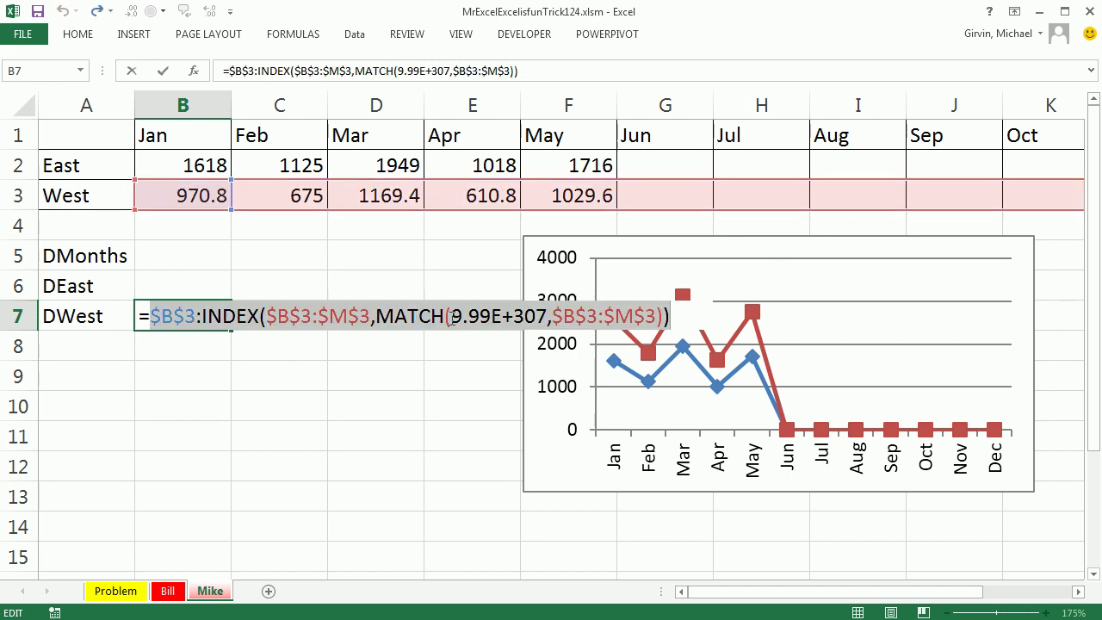
{"action": "key", "text": "ctrl+shift+Return"}
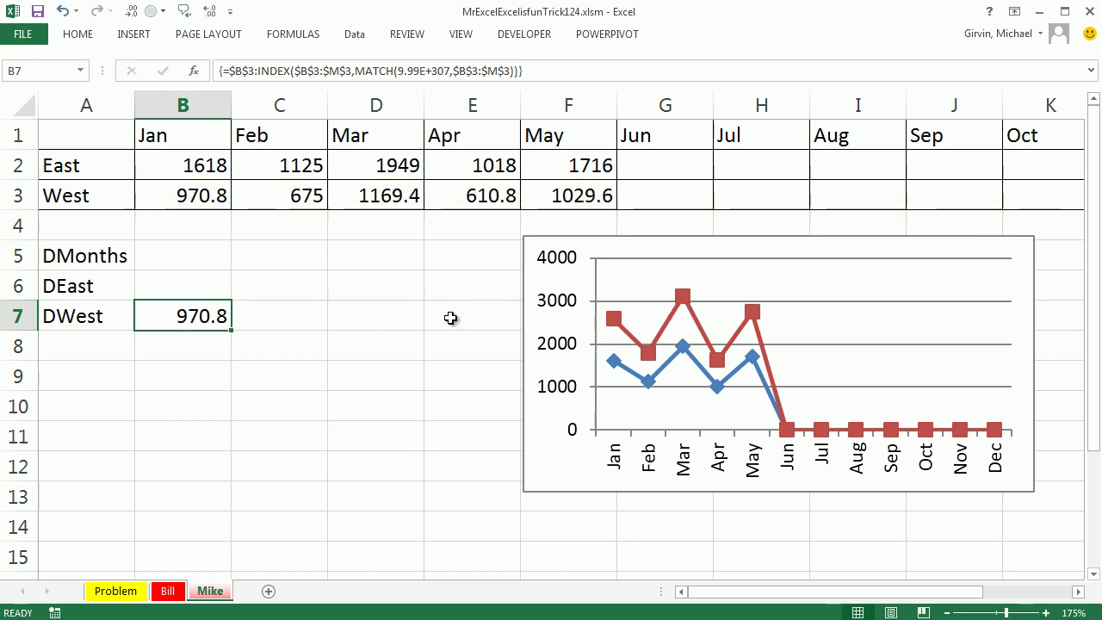
Enter the array formula =$B$2:INDEX($B$2:$M$2,MATCH(9.99E+307,$B$3:$M$3)) in B6 beside DEast, adapting the copied DWest formula.
{"action": "left_click", "coordinate": [166, 284]}
{"action": "type", "text": "="}
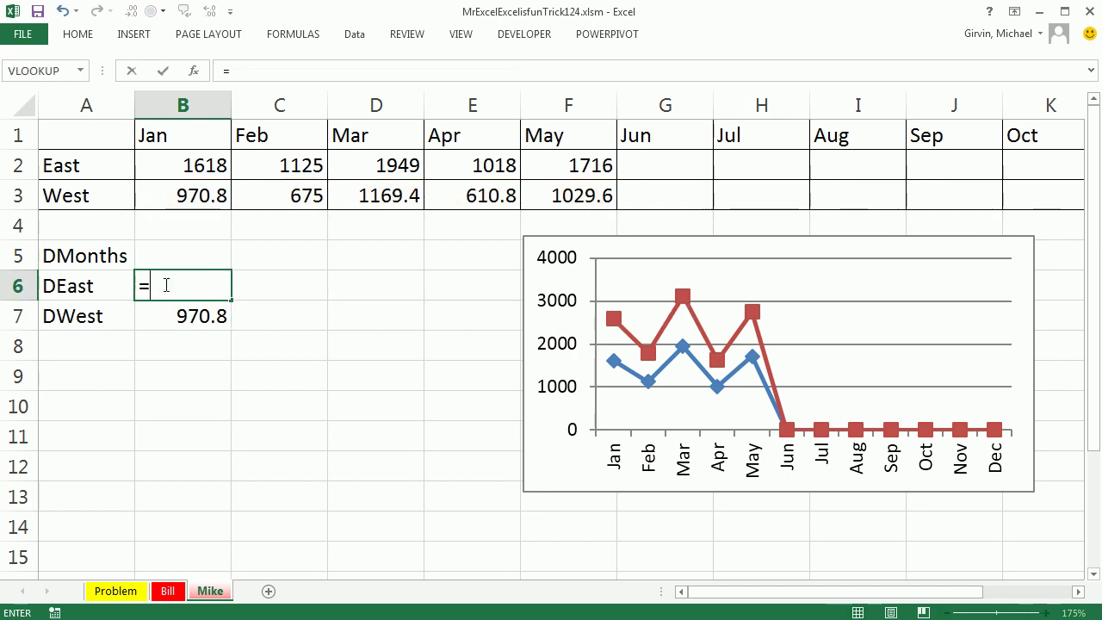
{"action": "key", "text": "ctrl+v"}
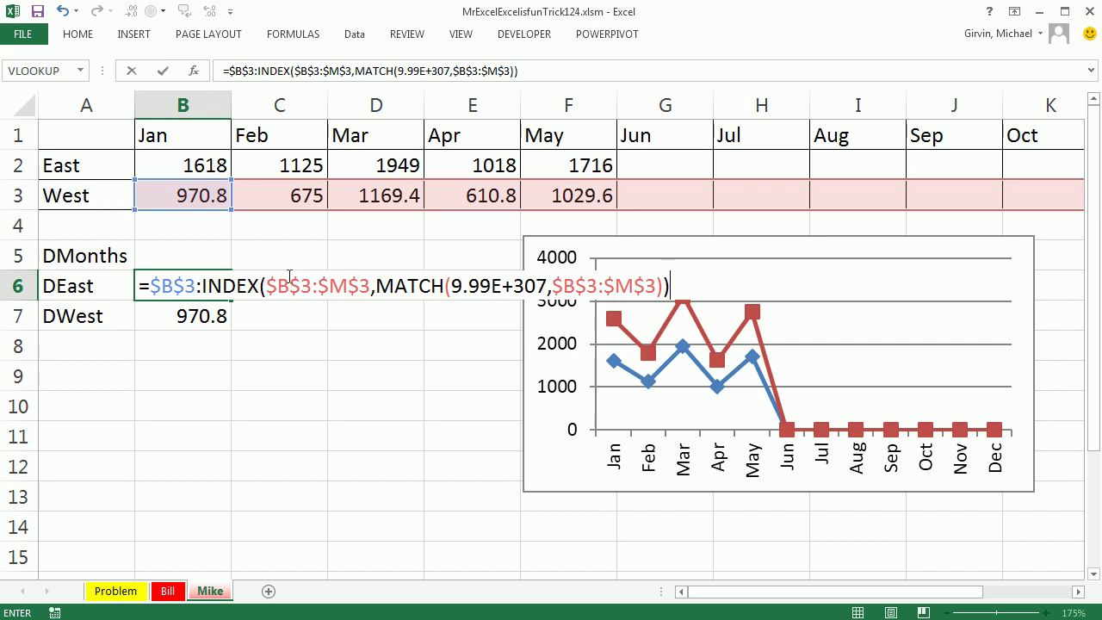
{"action": "left_click_drag", "start_coordinate": [184, 285], "coordinate": [197, 287]}
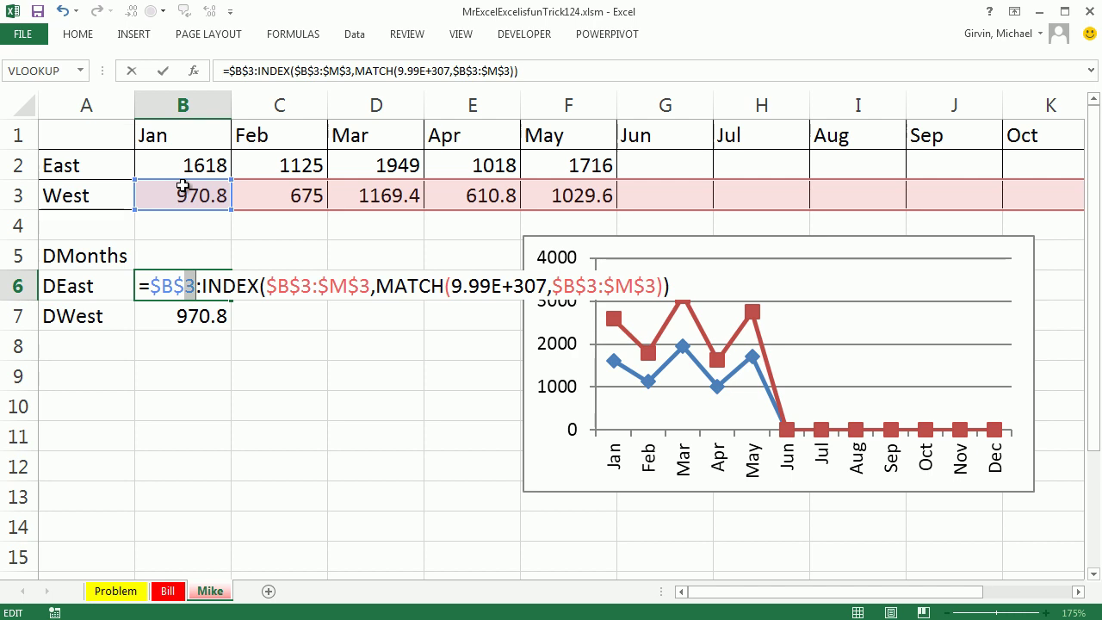
{"action": "type", "text": "2"}
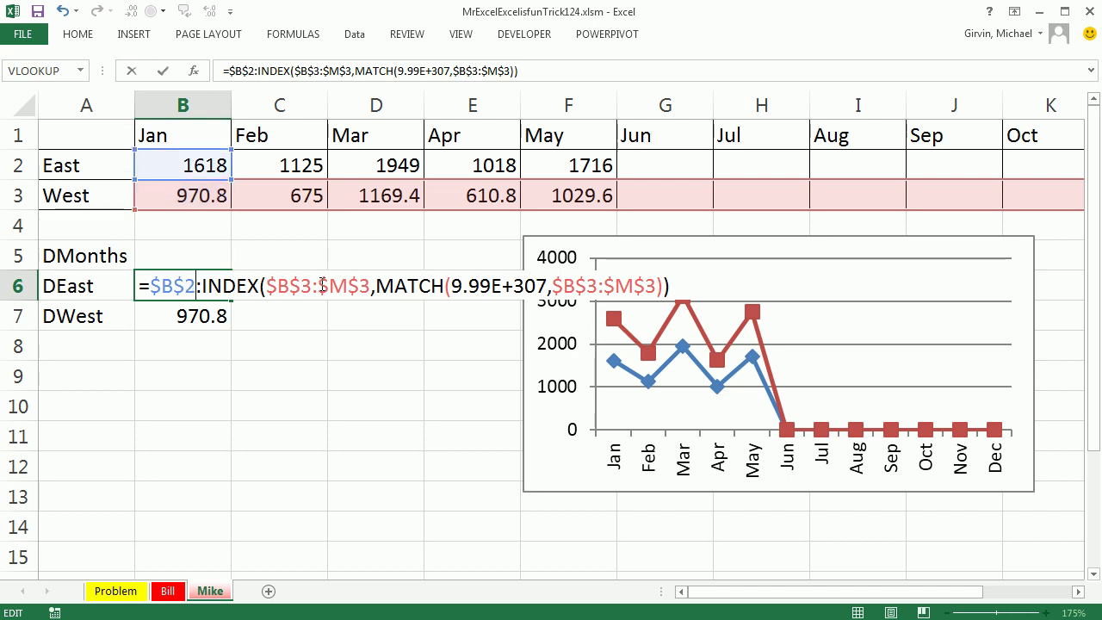
{"action": "left_click_drag", "start_coordinate": [305, 286], "coordinate": [369, 286]}
{"action": "type", "text": "2:$M$2"}
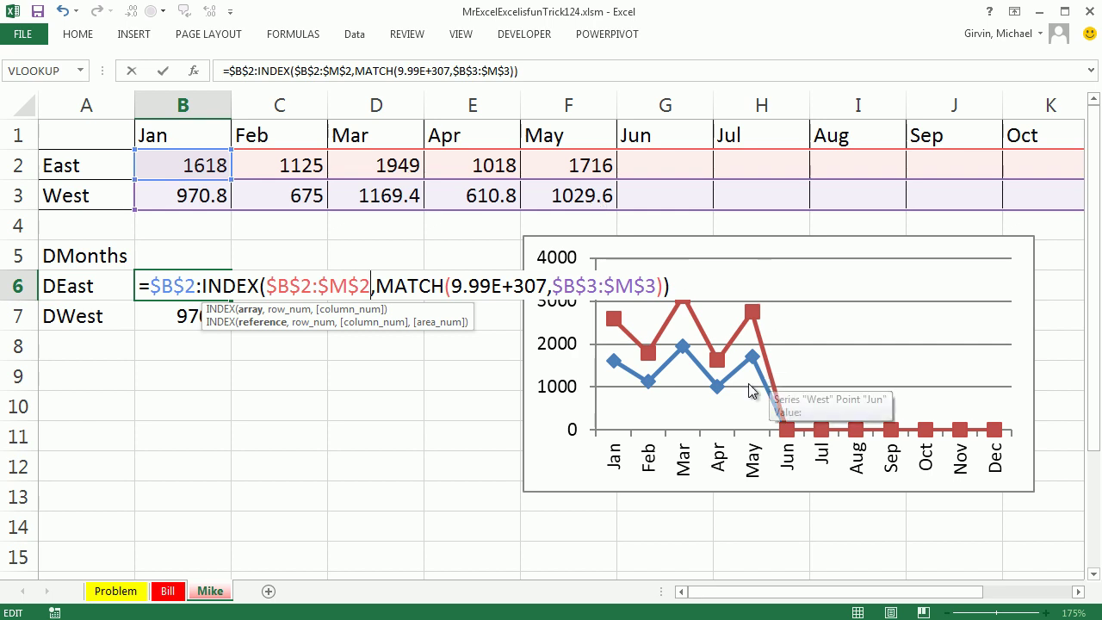
{"action": "key", "text": "ctrl+Return"}
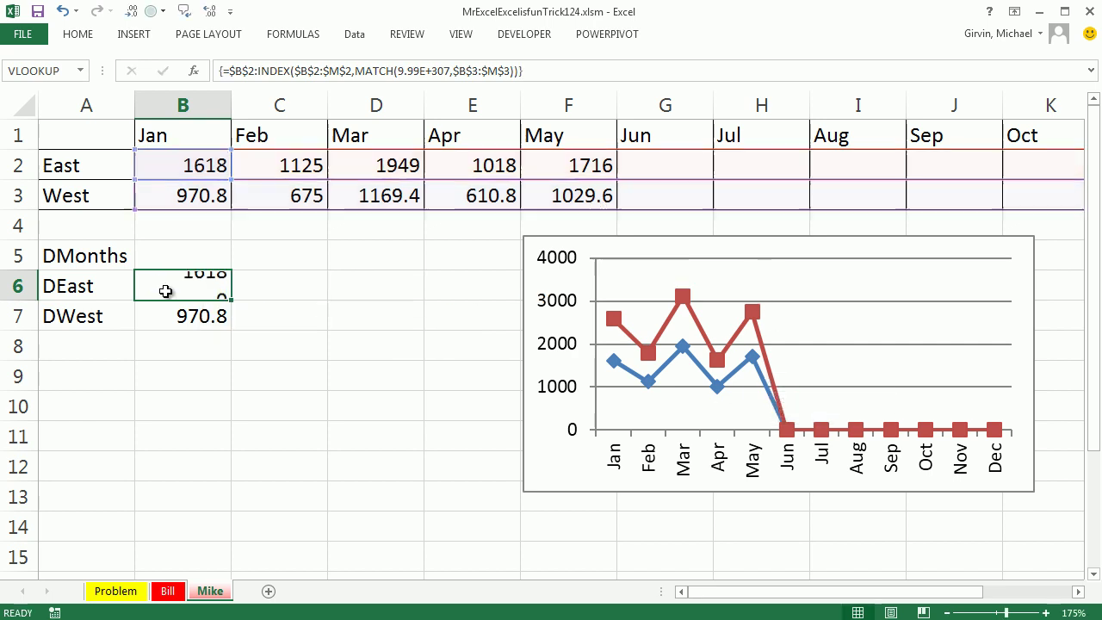
Enter the array formula =$B$1:INDEX($B$1:$M$1,MATCH(9.99E+307,$B$3:$M$3)) in B5 beside DMonths, adapting the copied DWest formula.
{"action": "left_click", "coordinate": [161, 256]}
{"action": "type", "text": "="}
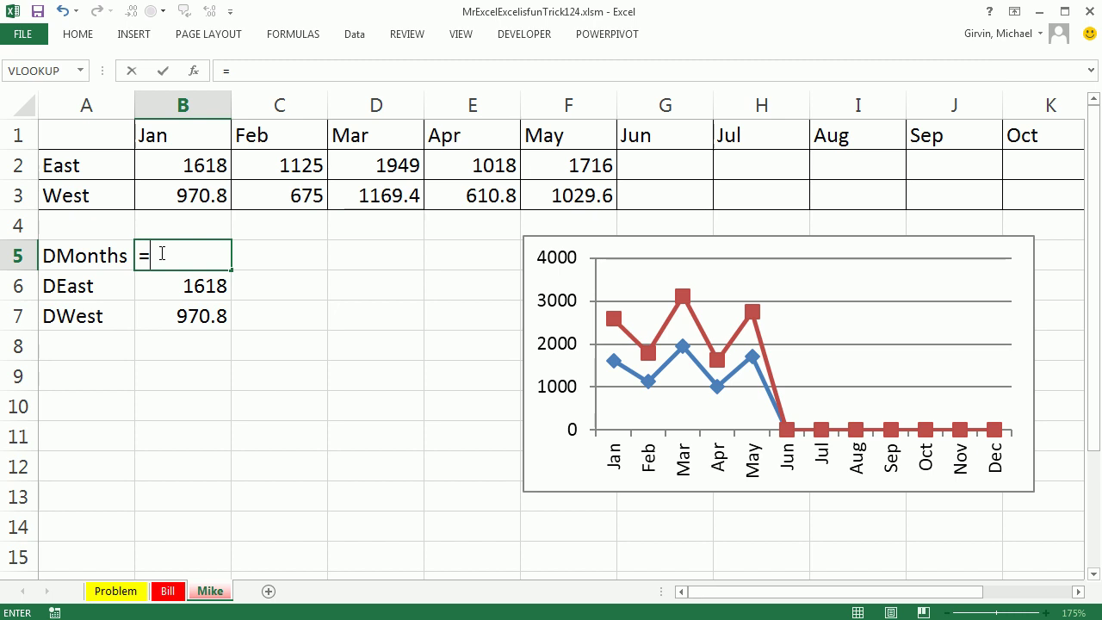
{"action": "key", "text": "ctrl+v"}
{"action": "left_click", "coordinate": [193, 256]}
{"action": "type", "text": "1"}
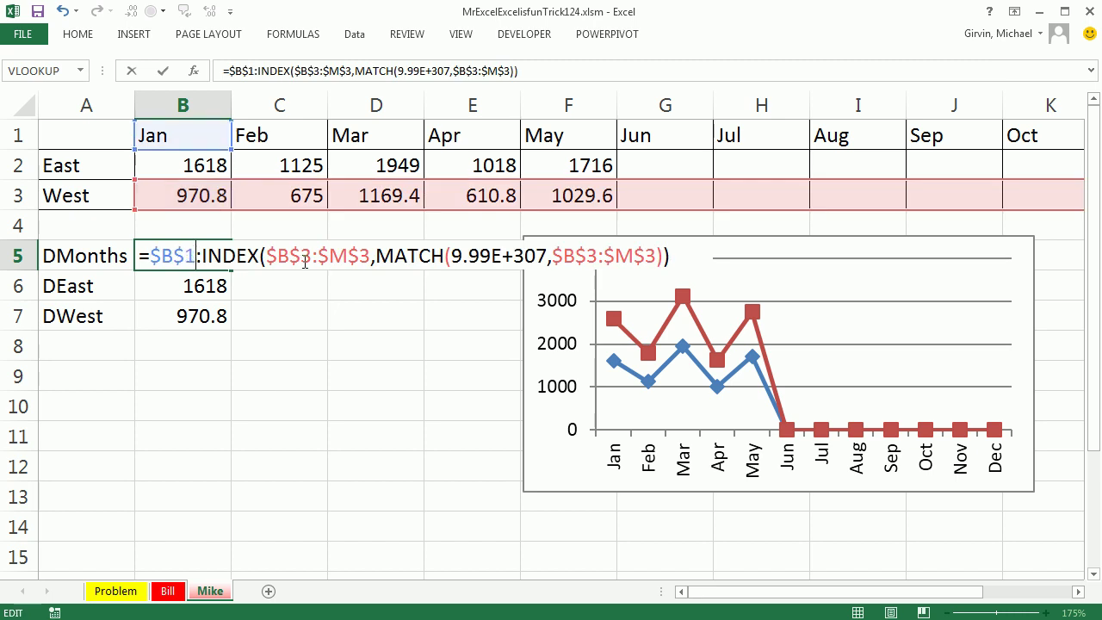
{"action": "left_click_drag", "start_coordinate": [300, 256], "coordinate": [372, 256]}
{"action": "type", "text": "1:$M$1"}
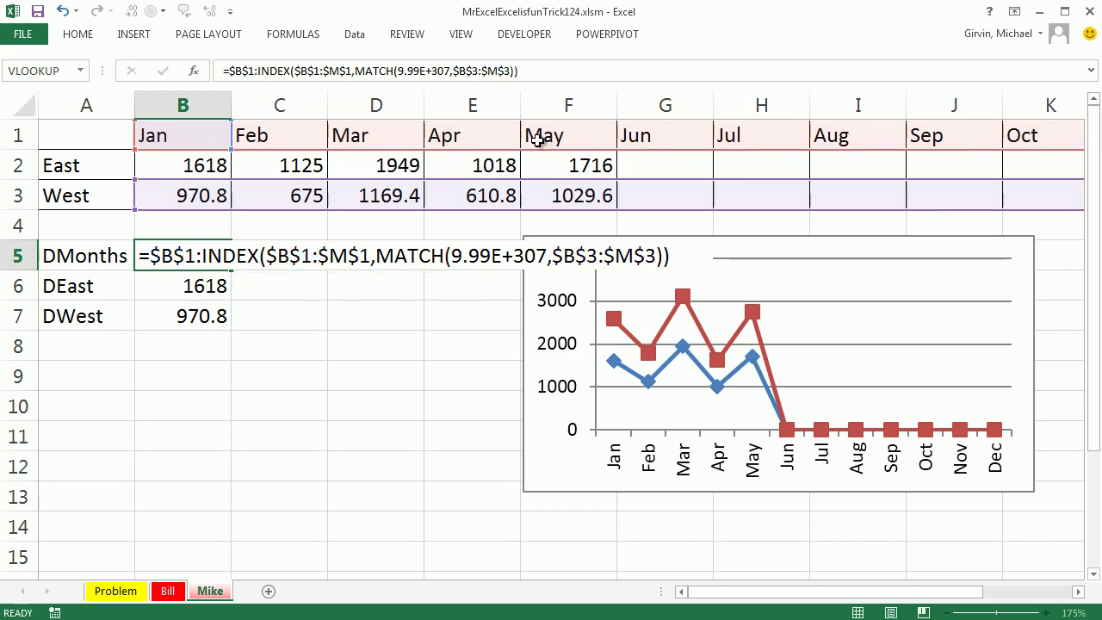
{"action": "key", "text": "ctrl+shift+Return"}
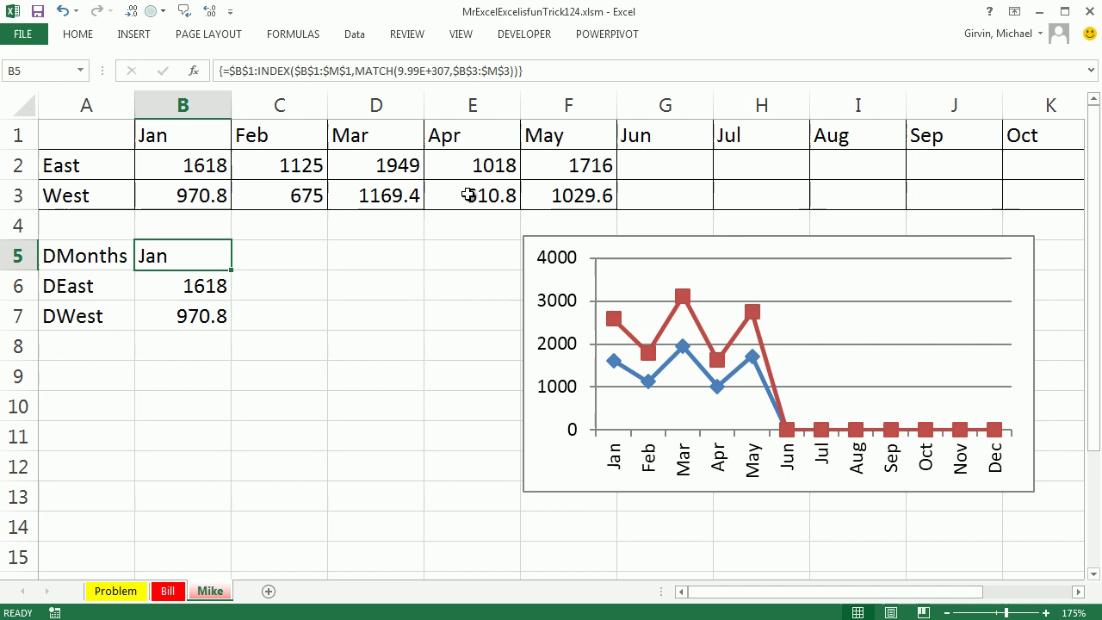
Copy the full text of the DMonths formula in B5 and re-enter it as an array formula.
{"action": "double_click", "coordinate": [204, 257]}
{"action": "left_click_drag", "start_coordinate": [140, 257], "coordinate": [617, 278]}
{"action": "key", "text": "ctrl+c"}
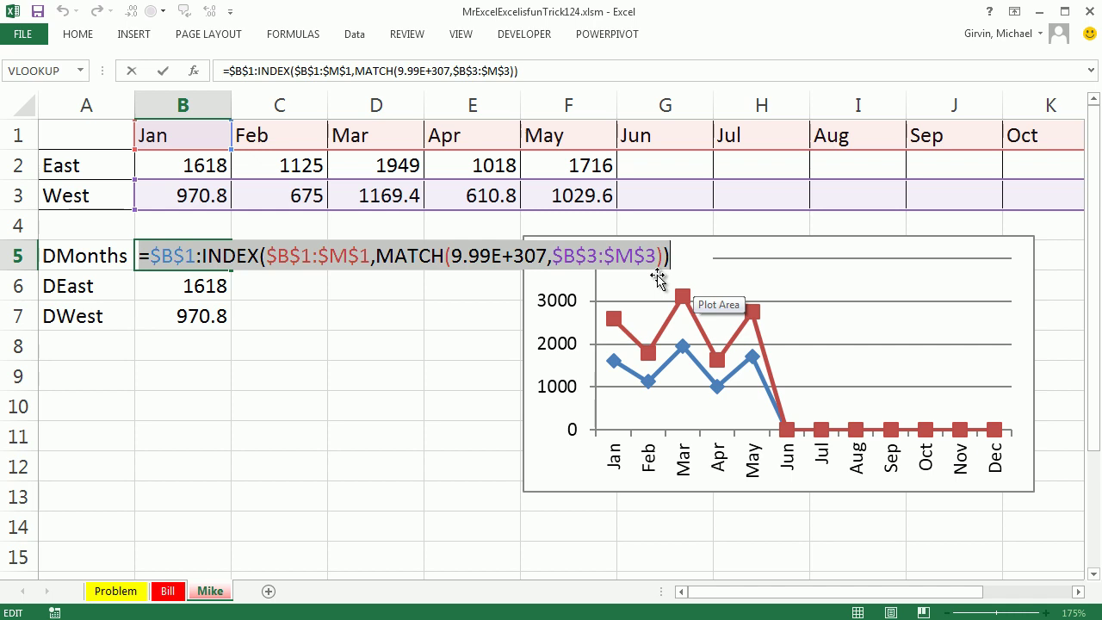
{"action": "key", "text": "ctrl+shift+Return"}
Define the workbook-scoped name DMonth with the copied formula =$B$1:INDEX($B$1:$M$1,MATCH(9.99E+307,$B$3:$M$3)).
{"action": "key", "text": "ctrl+F3"}
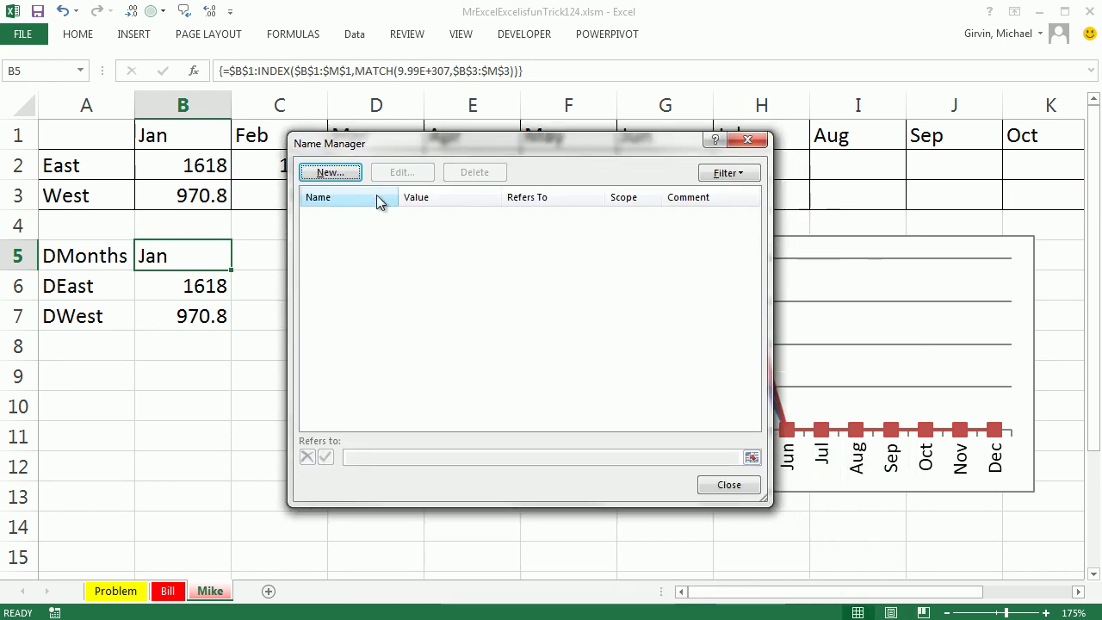
{"action": "left_click", "coordinate": [331, 173]}
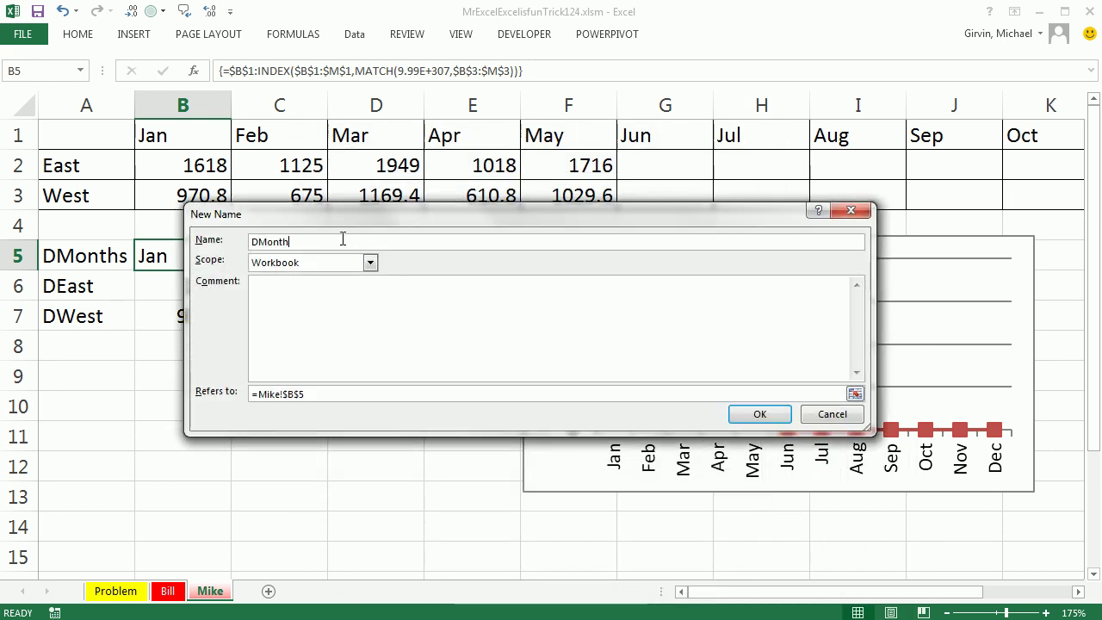
{"action": "left_click_drag", "start_coordinate": [309, 393], "coordinate": [207, 397]}
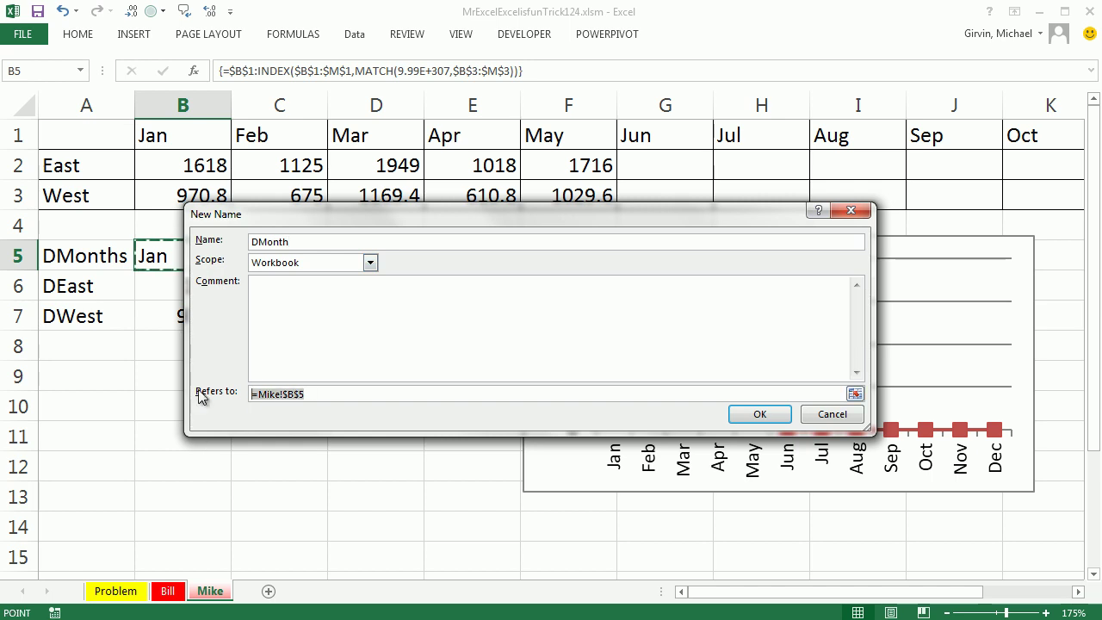
{"action": "key", "text": "ctrl+v"}
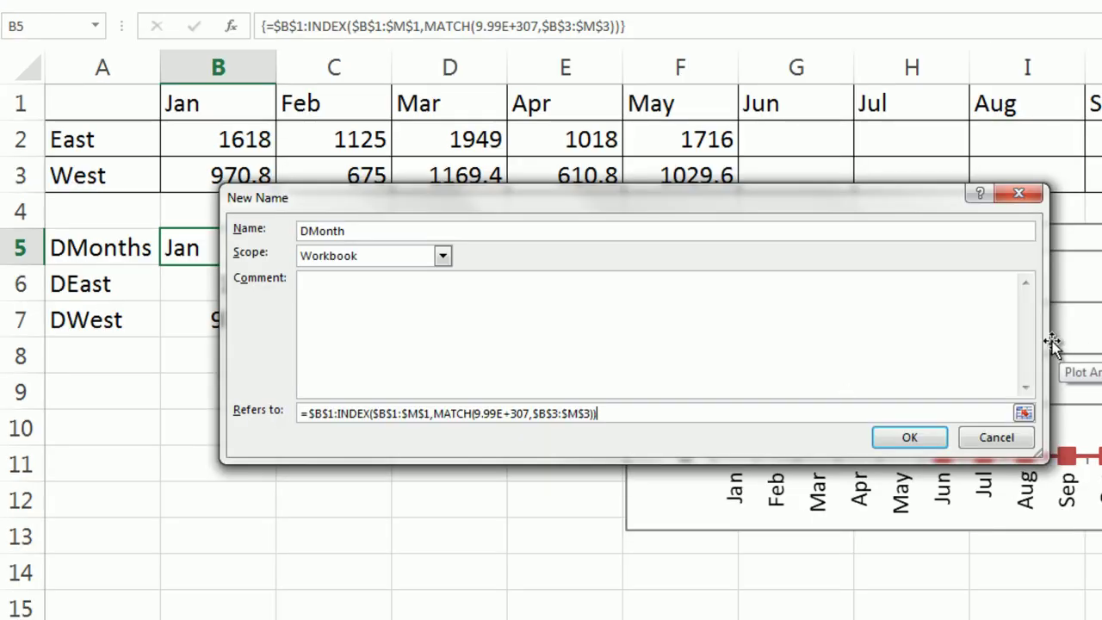
{"action": "left_click_drag", "start_coordinate": [1045, 342], "coordinate": [835, 336]}
{"action": "left_click", "coordinate": [698, 438]}
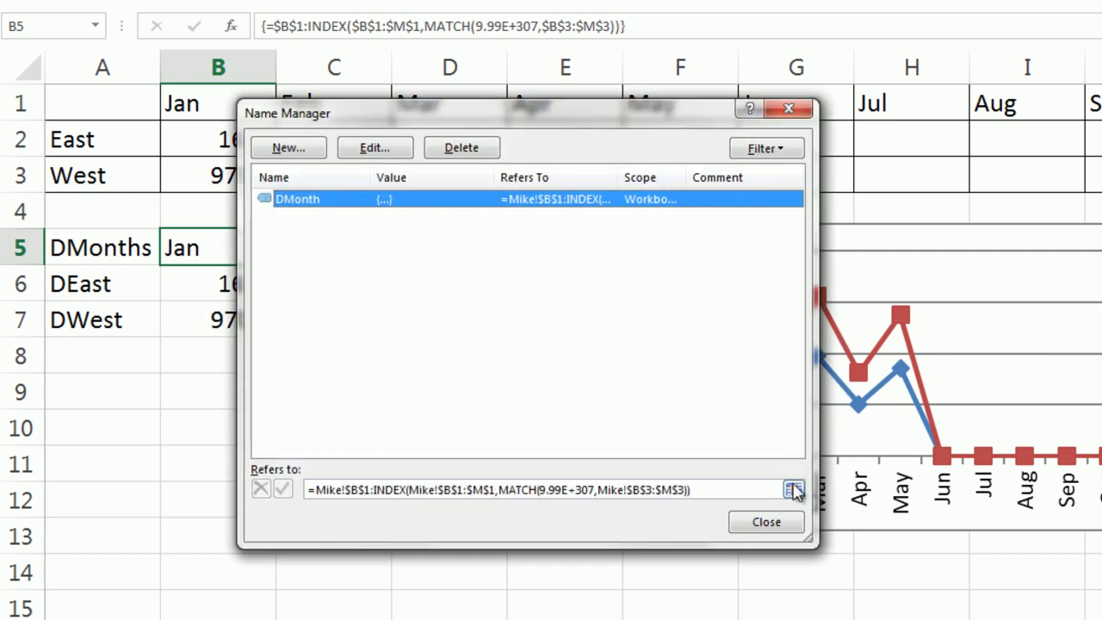
Check which cells the DMonth name refers to on the sheet, and close the name list.
{"action": "left_click", "coordinate": [794, 490]}
{"action": "left_click_drag", "start_coordinate": [574, 120], "coordinate": [609, 245]}
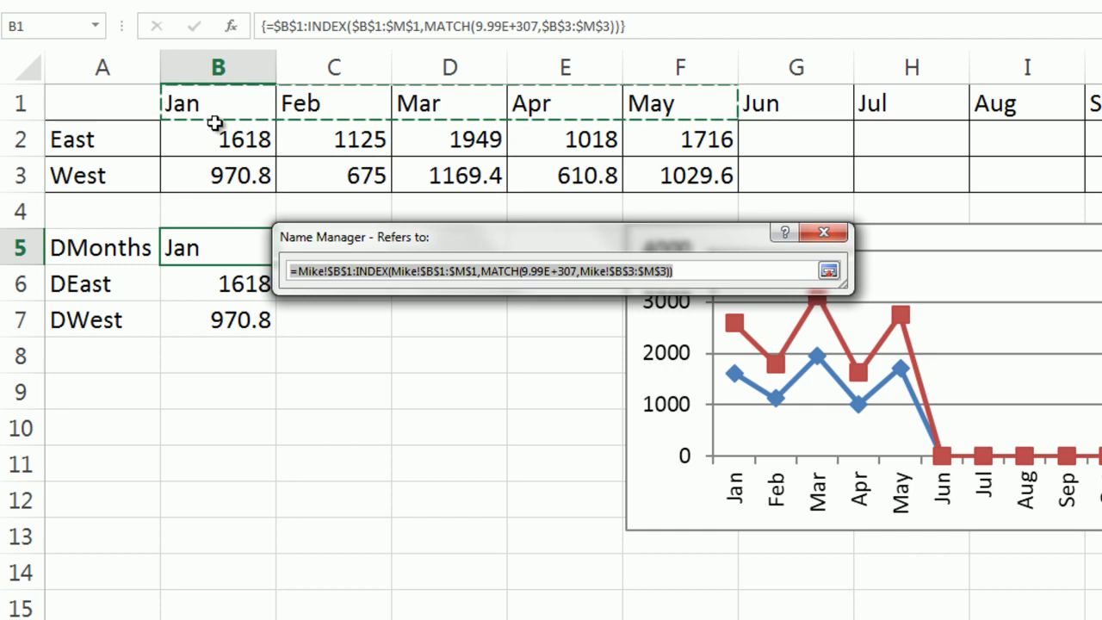
{"action": "left_click", "coordinate": [828, 271]}
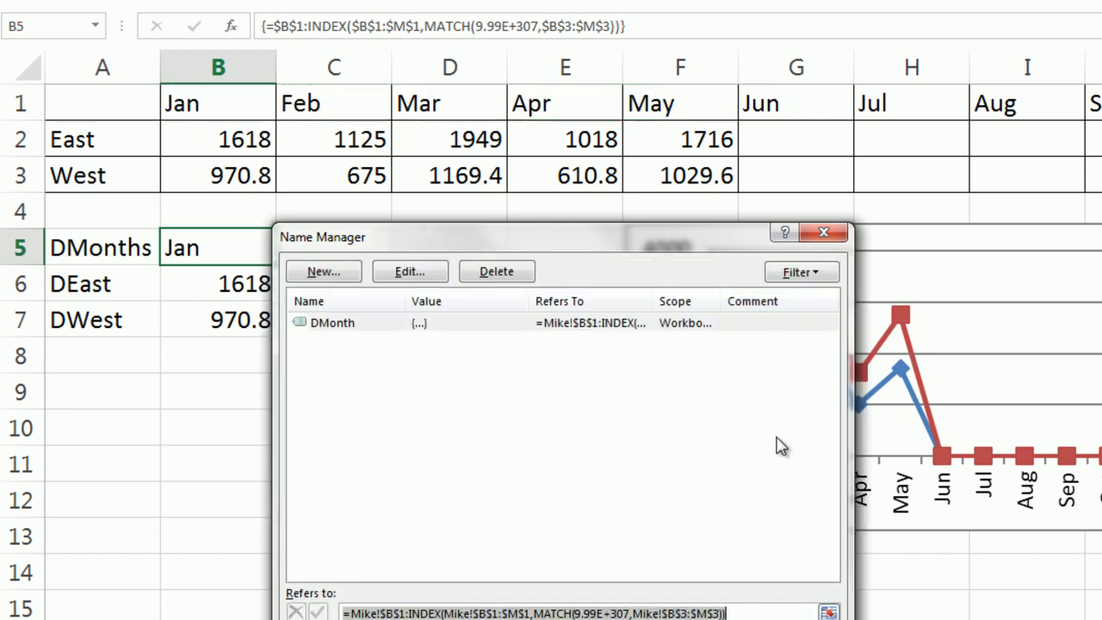
{"action": "key", "text": "Escape"}
Copy the full text of the DEast formula in B6 and re-enter it as an array formula.
{"action": "double_click", "coordinate": [265, 297]}
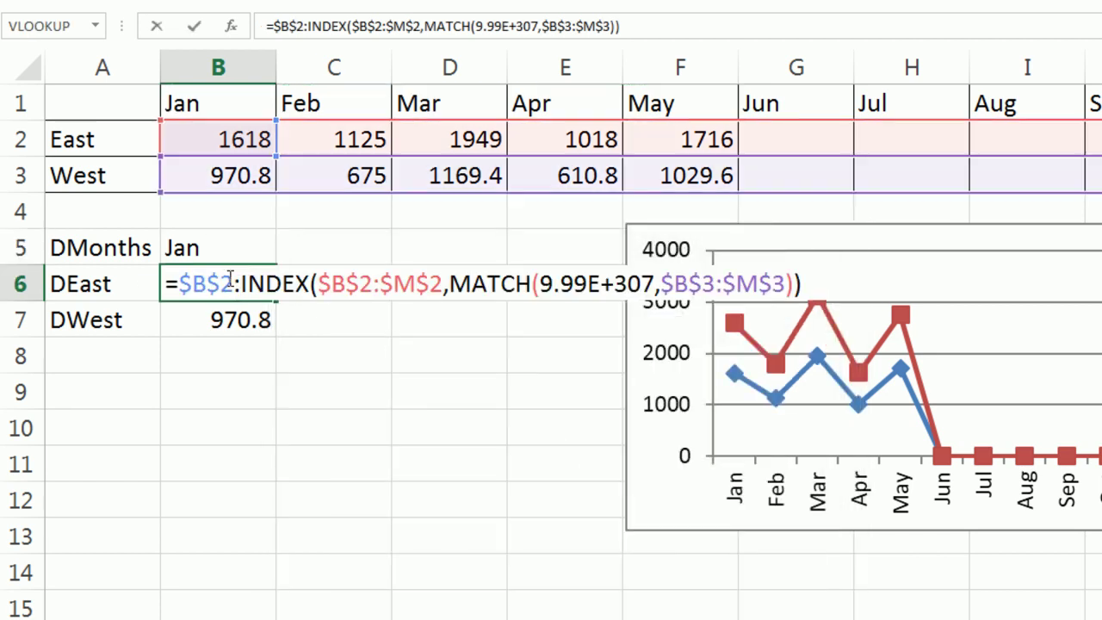
{"action": "left_click_drag", "start_coordinate": [176, 284], "coordinate": [1005, 328]}
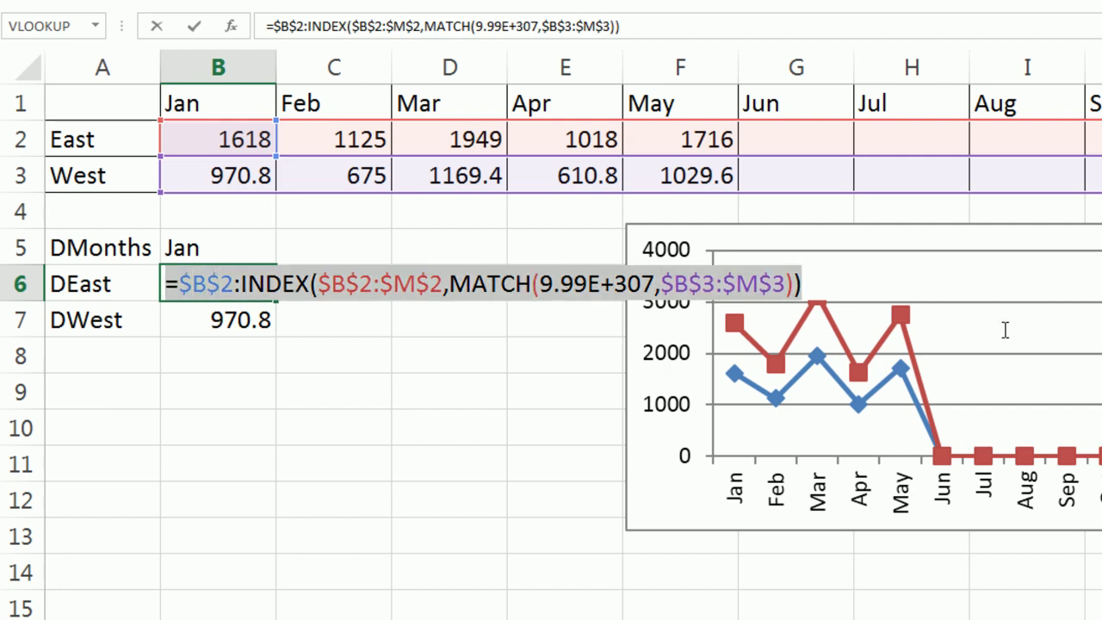
{"action": "key", "text": "ctrl+shift+Return"}
Define the workbook-scoped name DEast with the copied formula =$B$2:INDEX($B$2:$M$2,MATCH(9.99E+307,$B$3:$M$3)).
{"action": "key", "text": "ctrl+F3"}
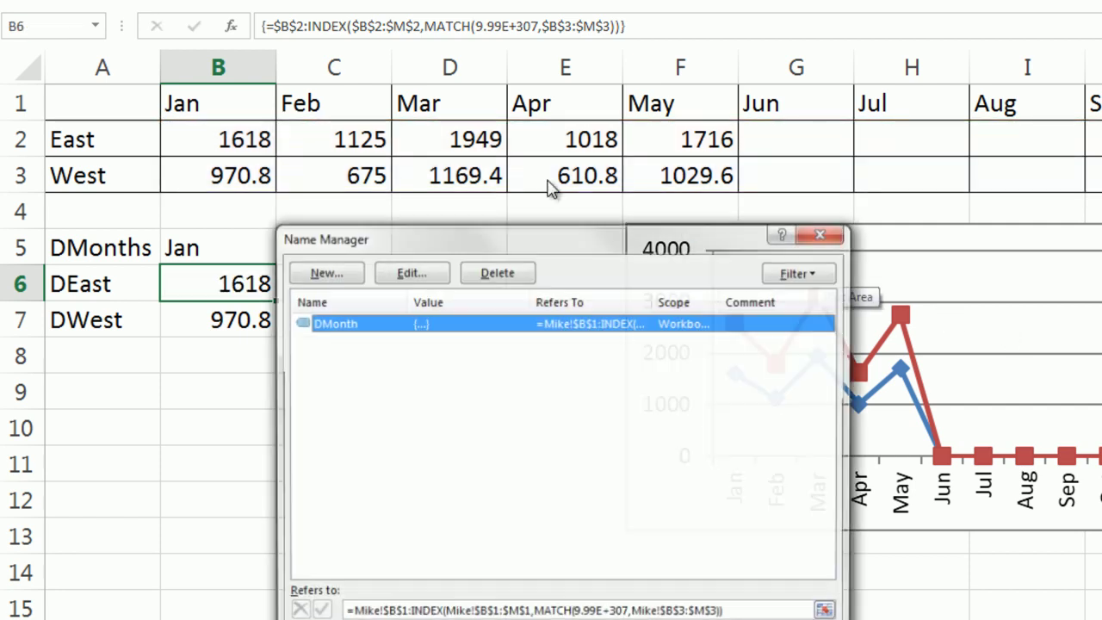
{"action": "left_click", "coordinate": [333, 274]}
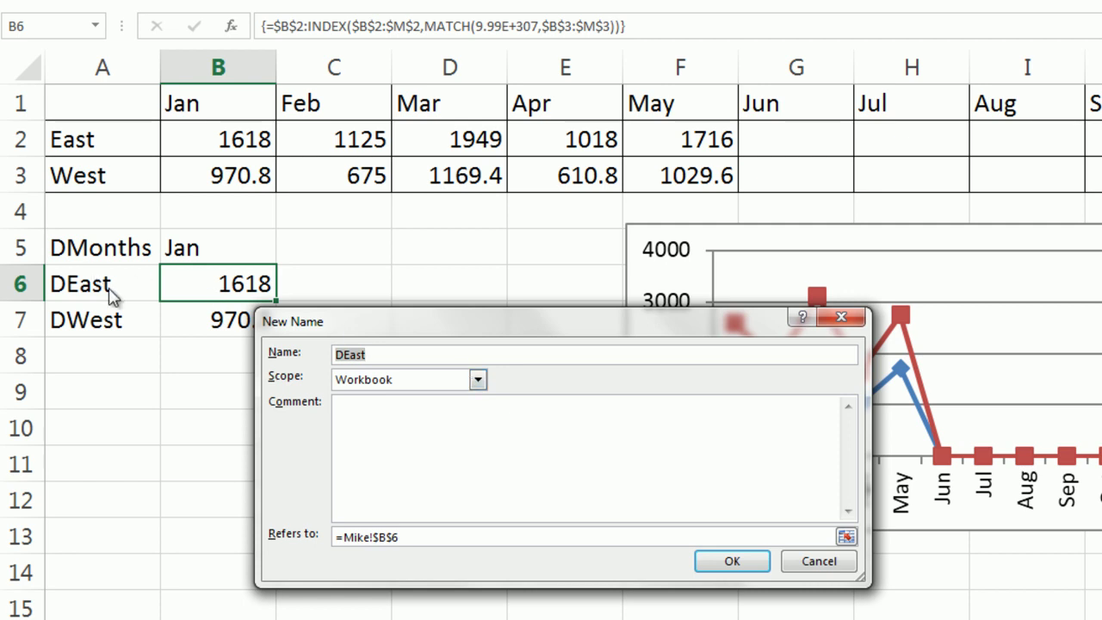
{"action": "left_click_drag", "start_coordinate": [440, 540], "coordinate": [198, 527]}
{"action": "key", "text": "ctrl+v"}
{"action": "left_click", "coordinate": [765, 561]}
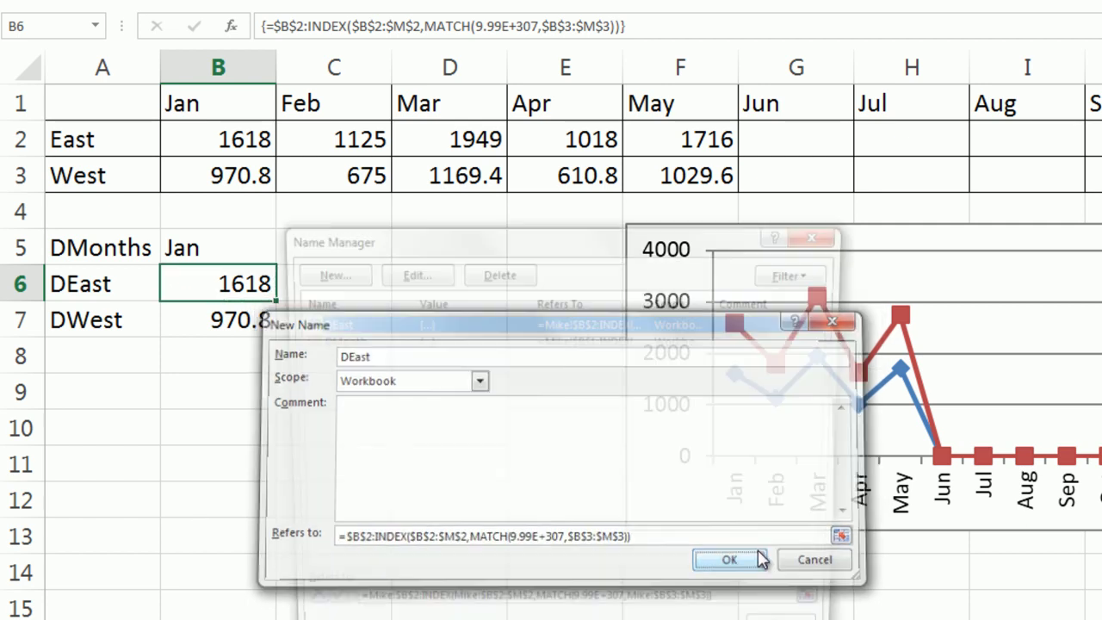
Check which cells the DEast name refers to on the sheet, and close the name list.
{"action": "left_click", "coordinate": [829, 612]}
{"action": "key", "text": "Return"}
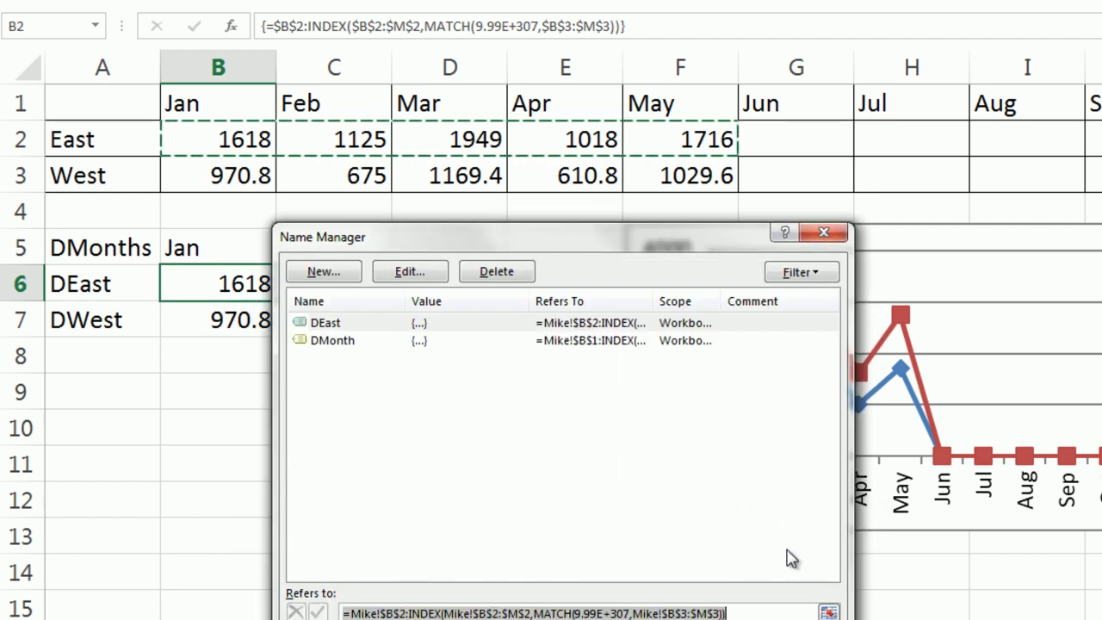
{"action": "key", "text": "Escape"}
Copy the full text of the DWest formula in B7 and re-enter it as an array formula.
{"action": "double_click", "coordinate": [227, 318]}
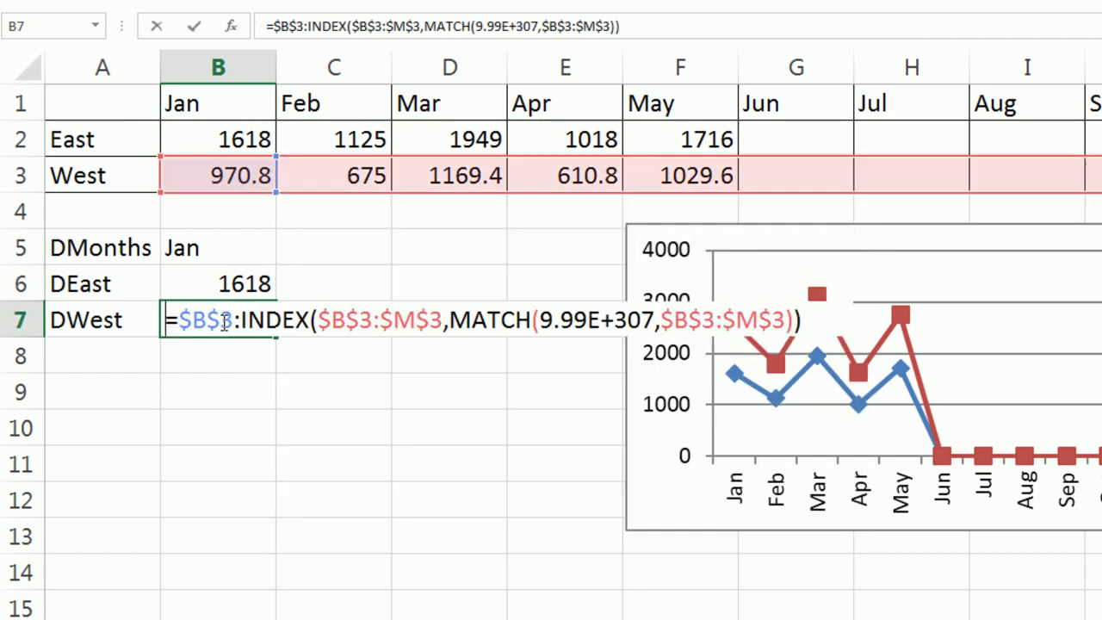
{"action": "key", "text": "Home"}
{"action": "key", "text": "shift+End"}
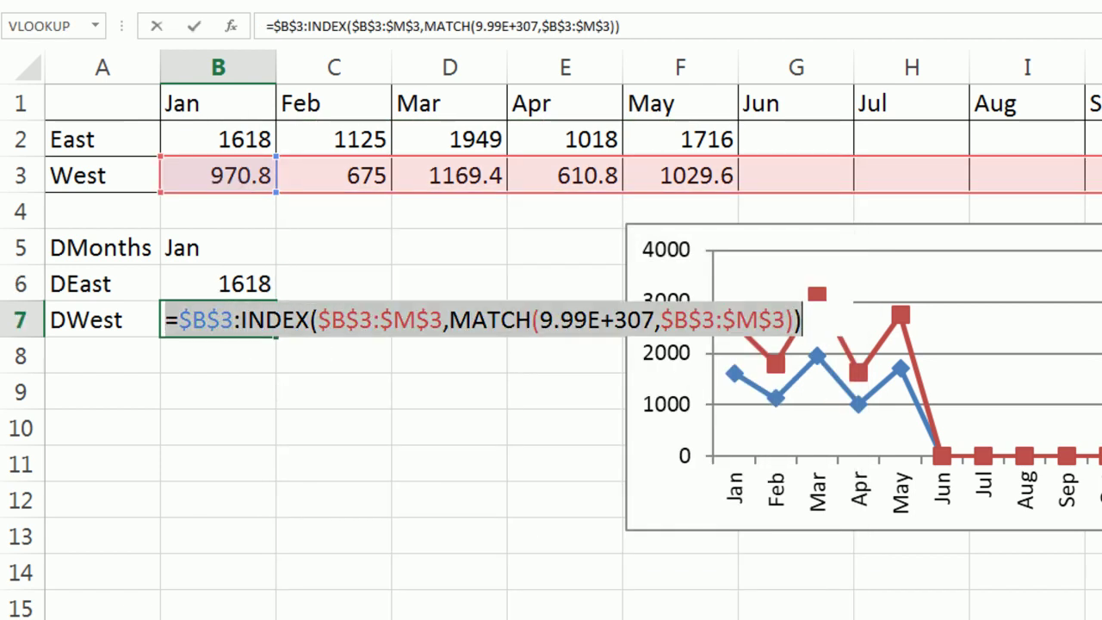
{"action": "key", "text": "ctrl+shift+Return"}
Define the workbook-scoped name DWest with the copied formula =$B$3:INDEX($B$3:$M$3,MATCH(9.99E+307,$B$3:$M$3)).
{"action": "key", "text": "ctrl+F3"}
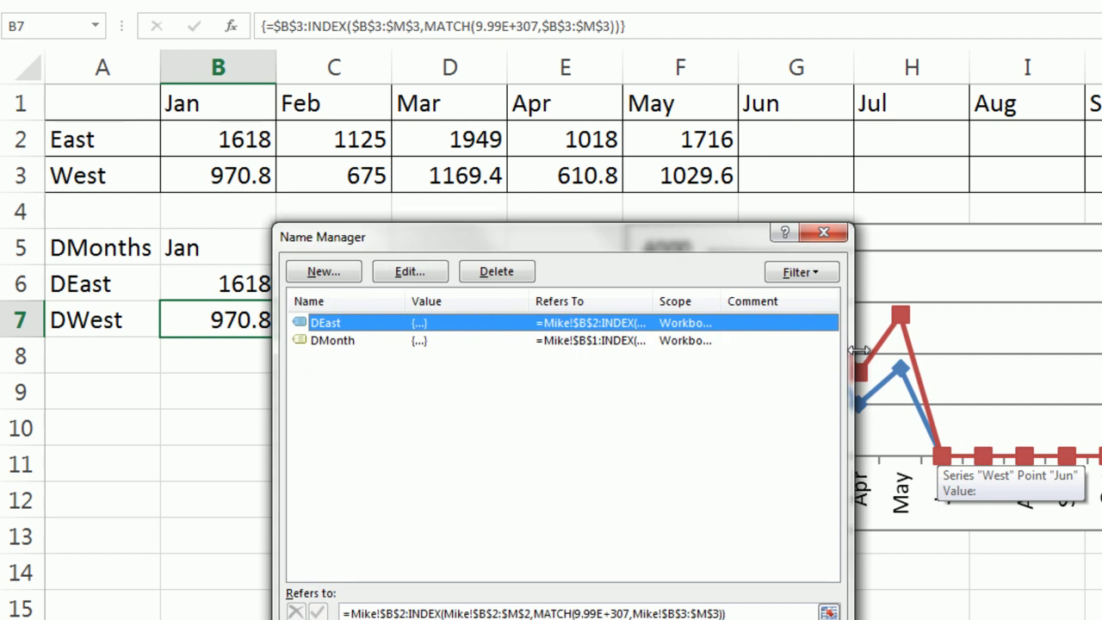
{"action": "left_click", "coordinate": [324, 272]}
{"action": "left_click", "coordinate": [423, 538]}
{"action": "left_click_drag", "start_coordinate": [423, 538], "coordinate": [215, 523]}
{"action": "key", "text": "ctrl+v"}
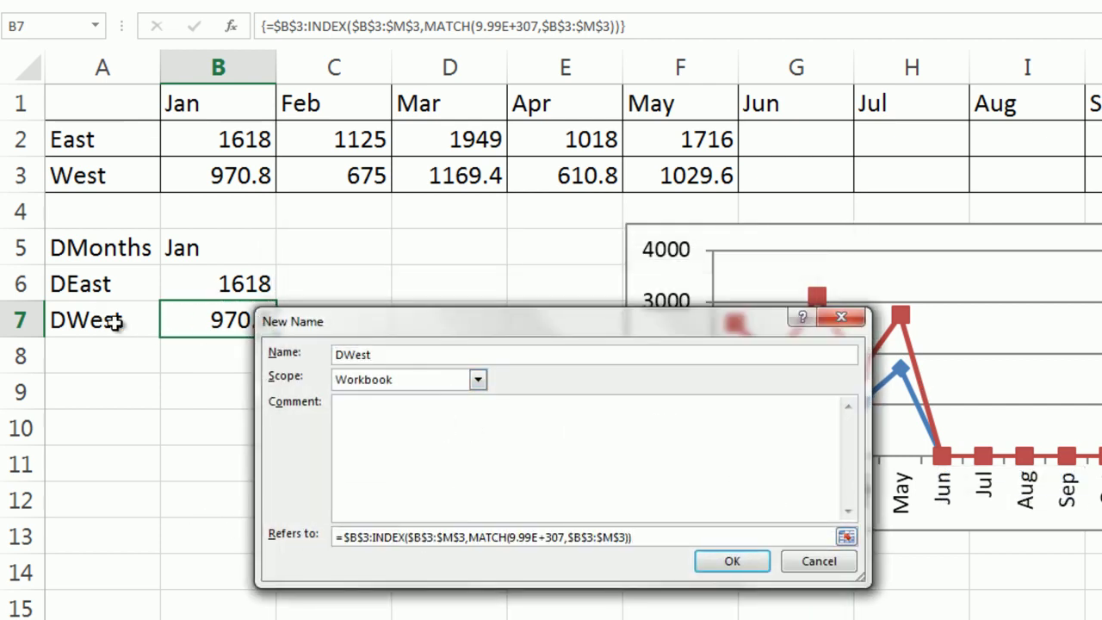
{"action": "left_click", "coordinate": [732, 560]}
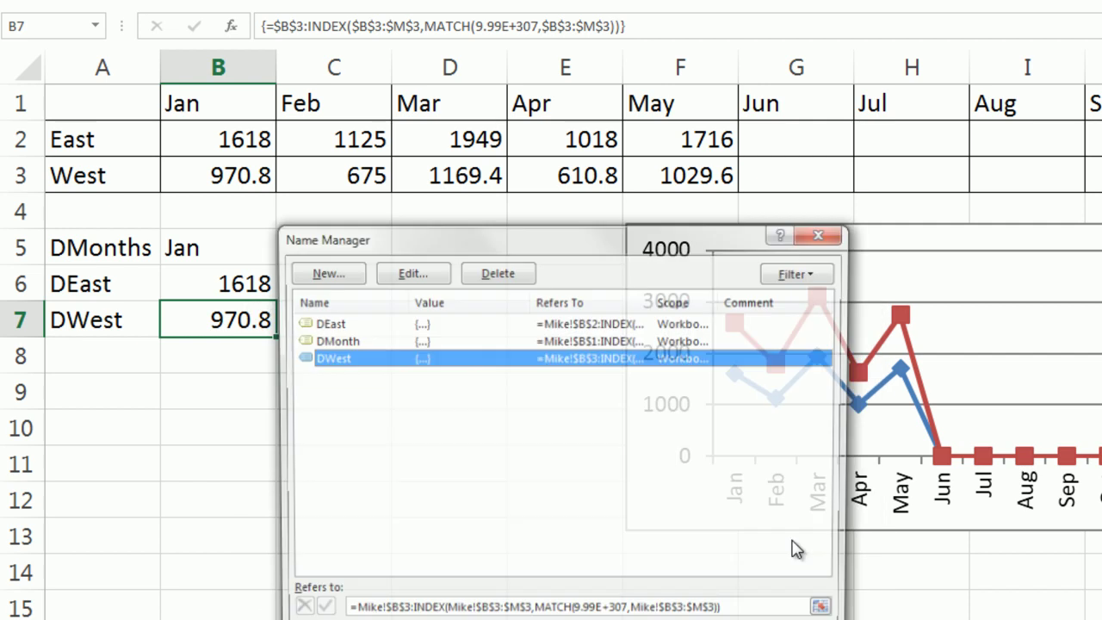
Check which cells the DWest name refers to on the sheet, and close the name list.
{"action": "left_click", "coordinate": [821, 606]}
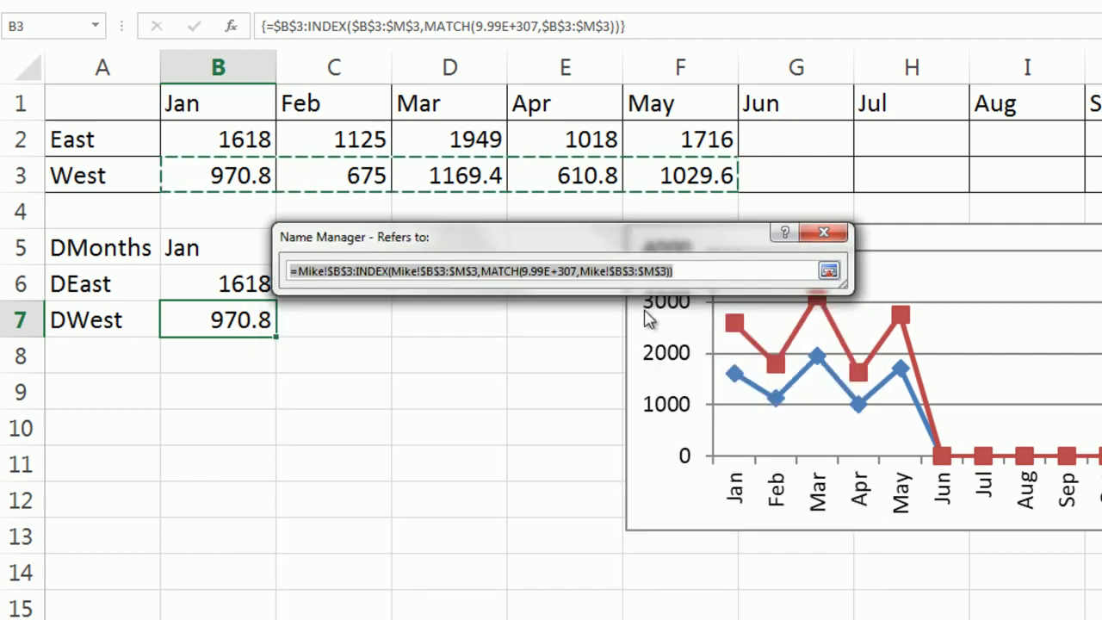
{"action": "key", "text": "Return"}
{"action": "key", "text": "Escape"}
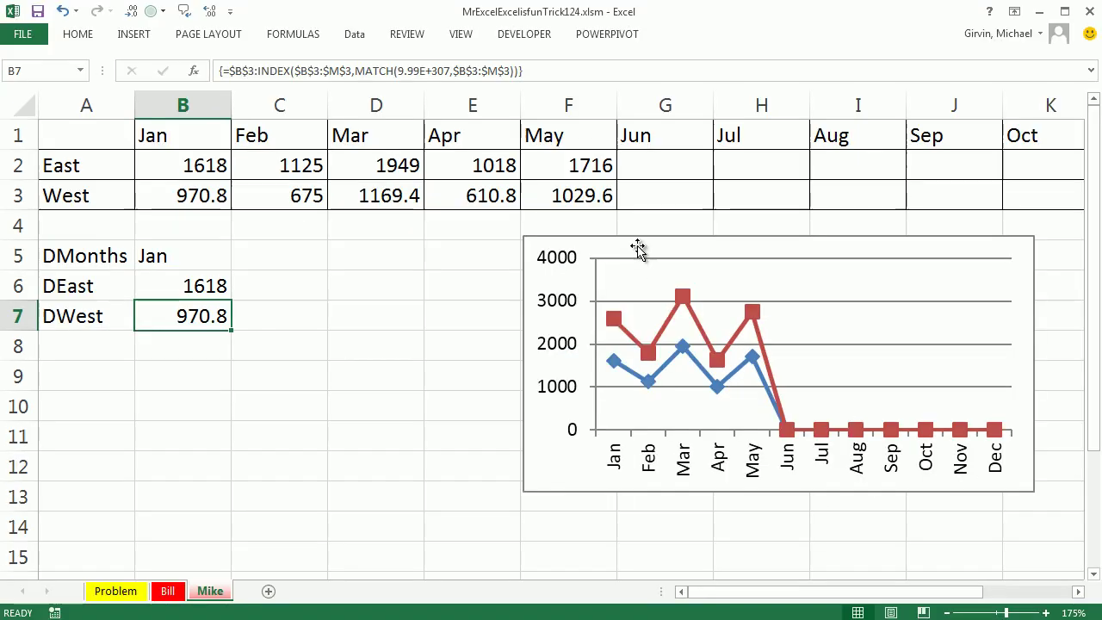
Set the line chart's horizontal axis label range to =Mike!DMonth using the defined name, and recheck the reference.
{"action": "left_click", "coordinate": [637, 249]}
{"action": "left_click", "coordinate": [689, 34]}
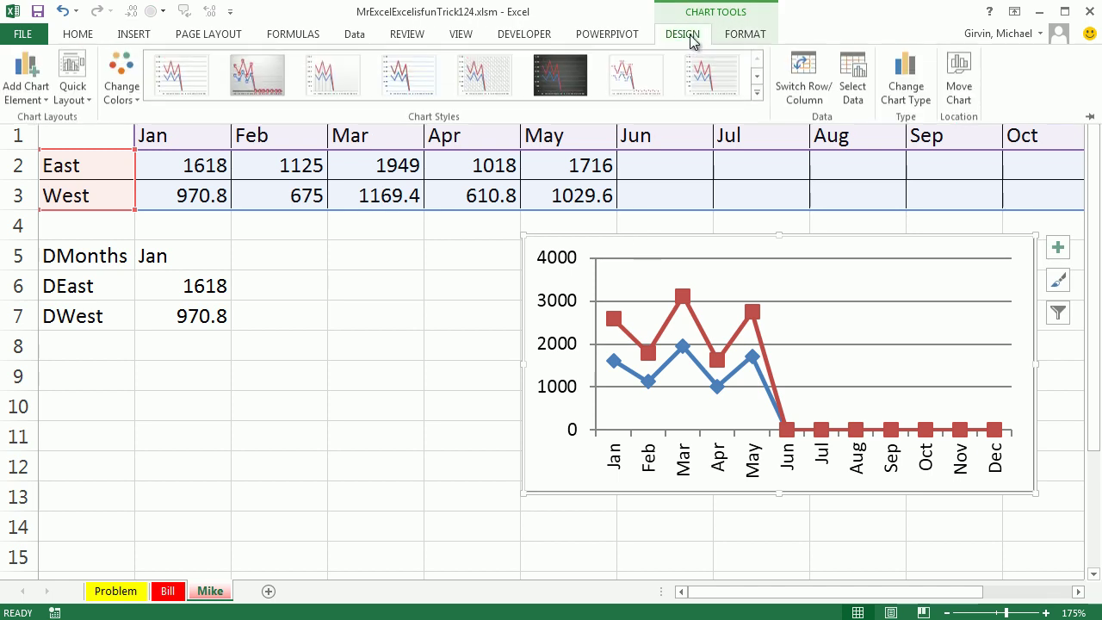
{"action": "left_click", "coordinate": [853, 91]}
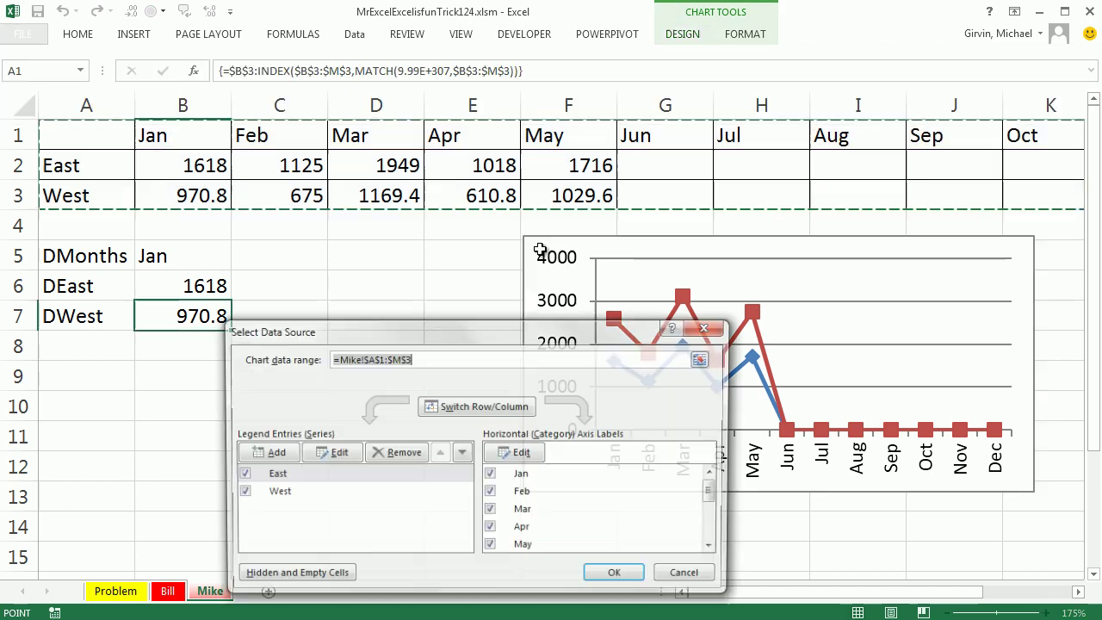
{"action": "left_click_drag", "start_coordinate": [390, 335], "coordinate": [446, 241]}
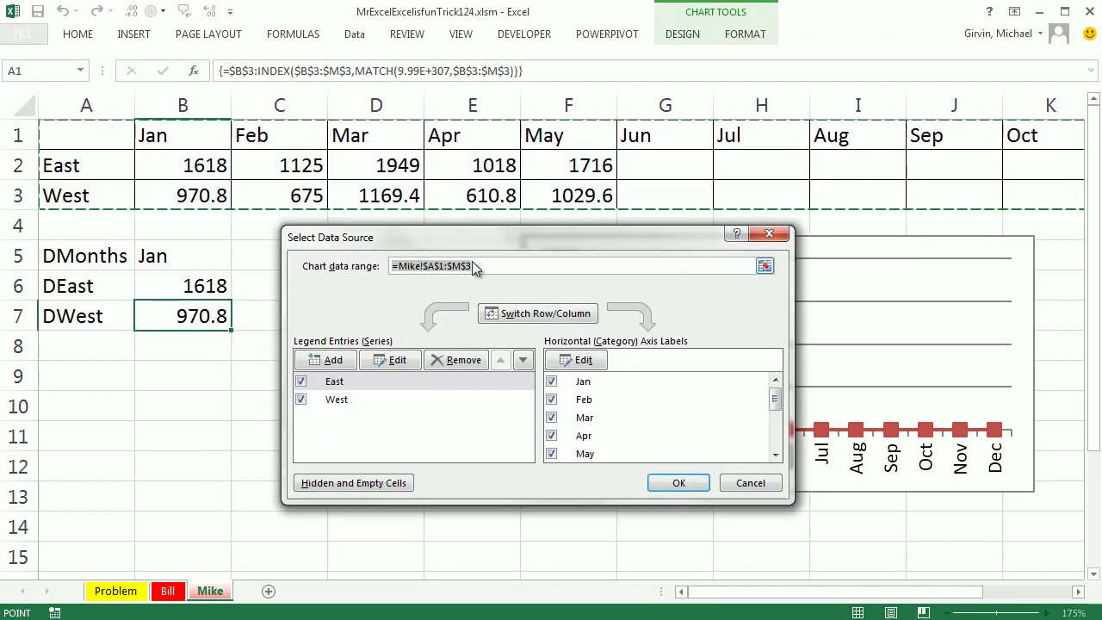
{"action": "left_click", "coordinate": [565, 365]}
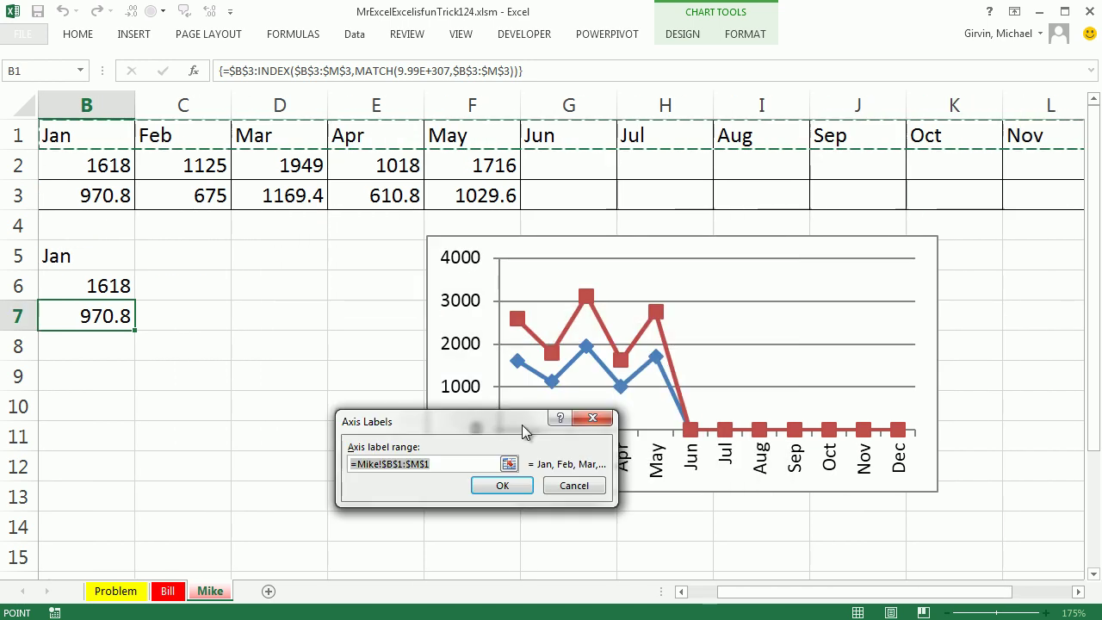
{"action": "left_click_drag", "start_coordinate": [486, 426], "coordinate": [386, 270]}
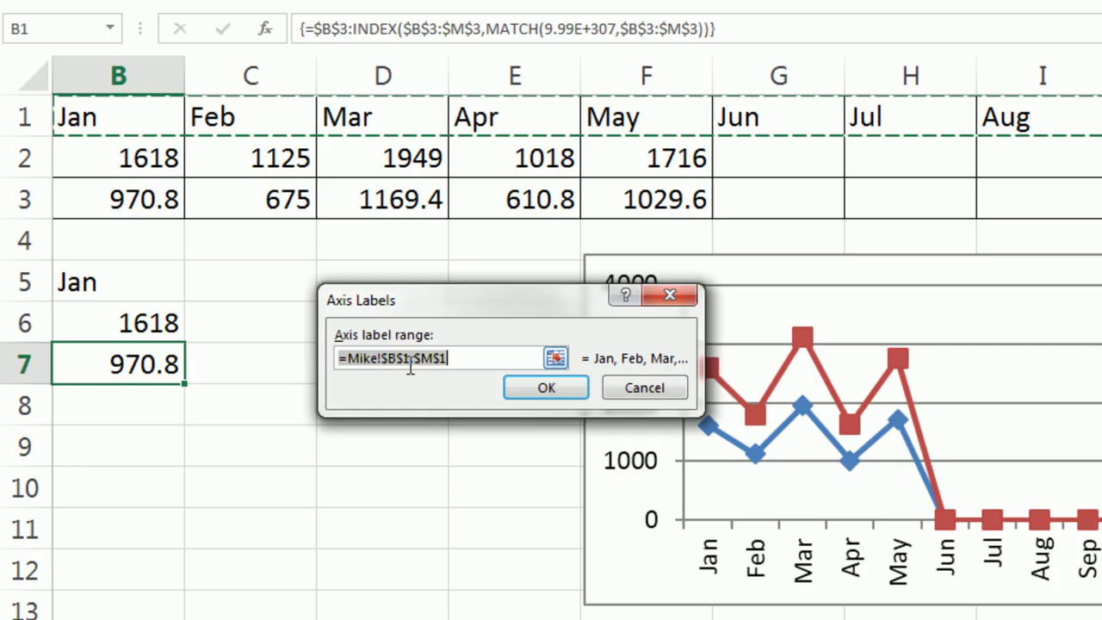
{"action": "left_click_drag", "start_coordinate": [382, 359], "coordinate": [450, 360]}
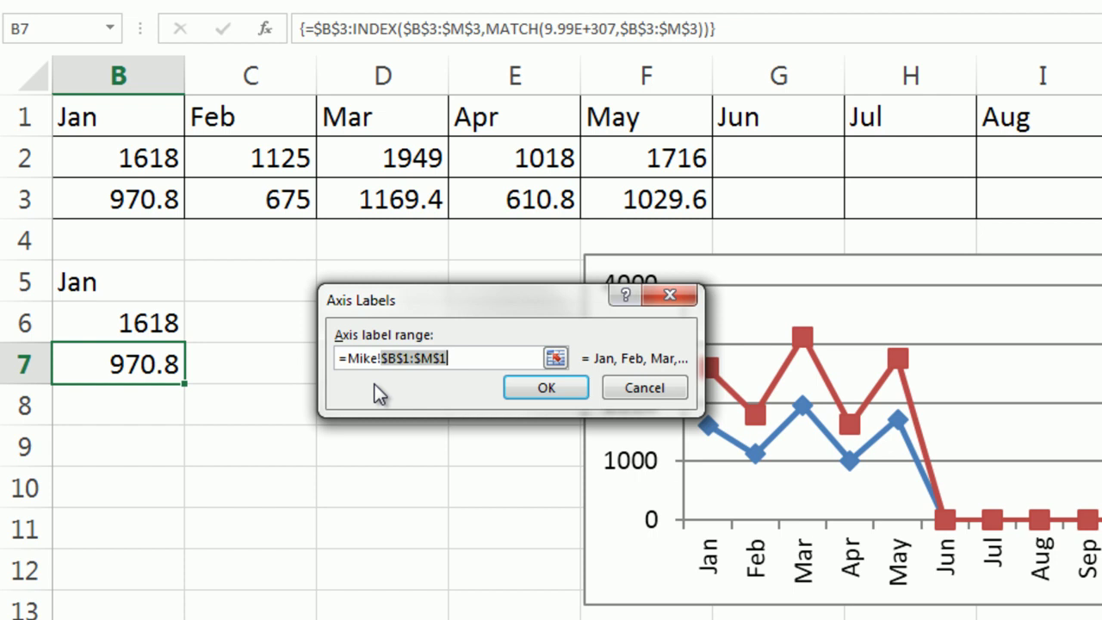
{"action": "key", "text": "F3"}
{"action": "left_click", "coordinate": [531, 478]}
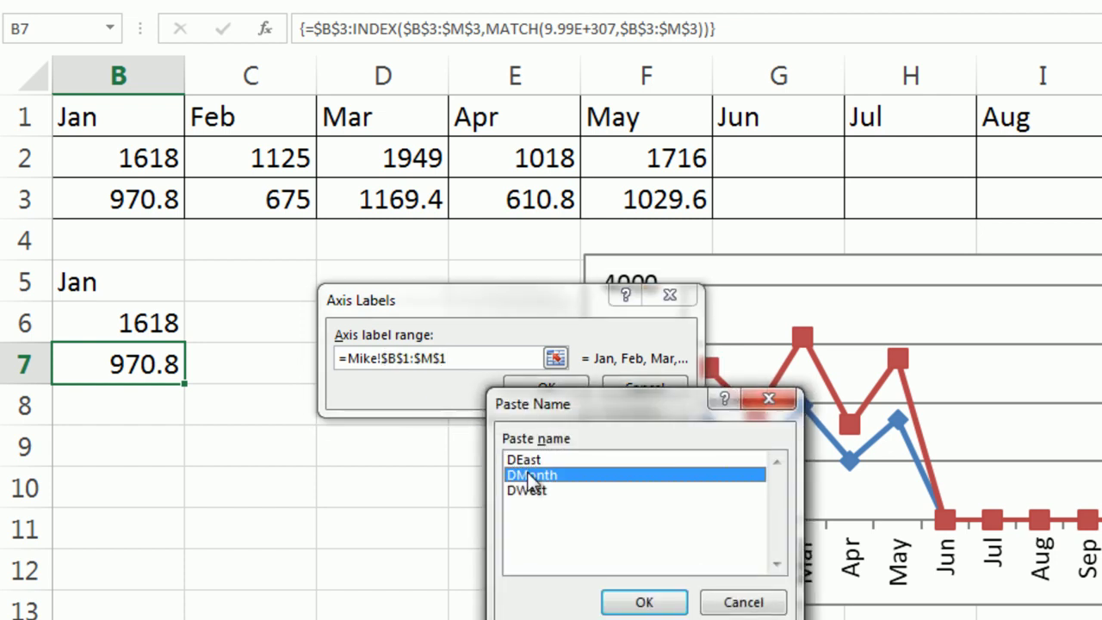
{"action": "key", "text": "Return"}
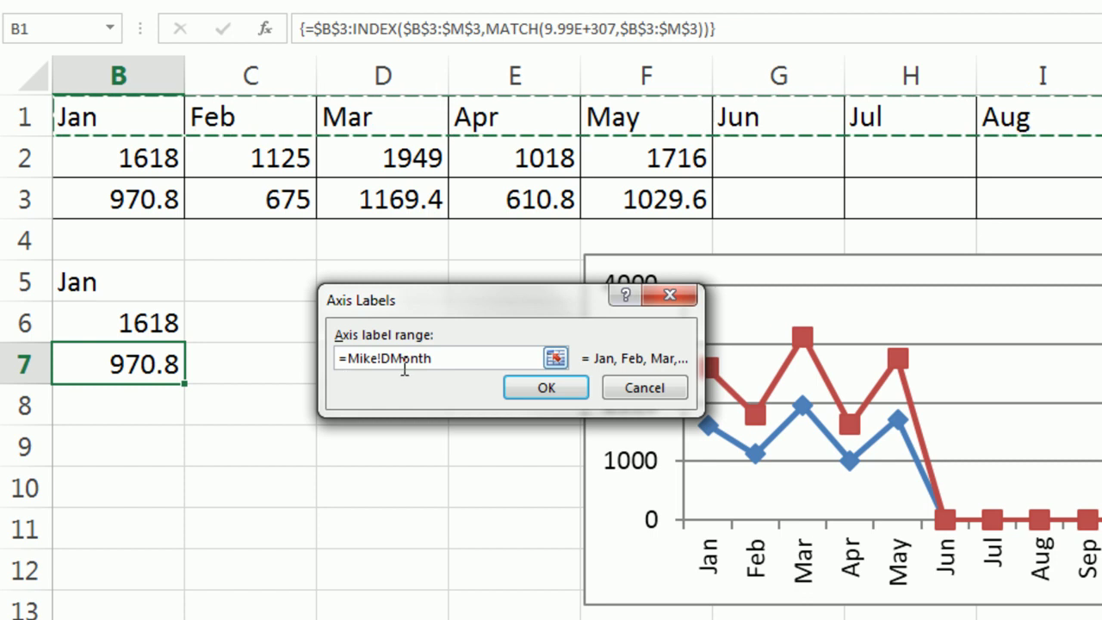
{"action": "left_click", "coordinate": [523, 392]}
{"action": "left_click", "coordinate": [809, 425]}
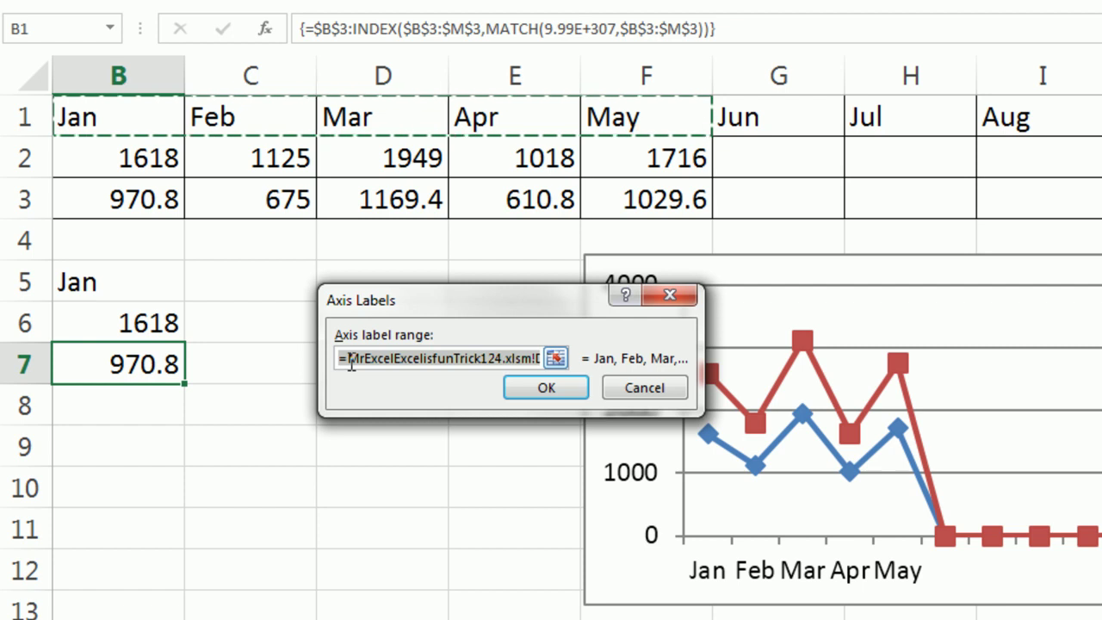
{"action": "left_click", "coordinate": [568, 385]}
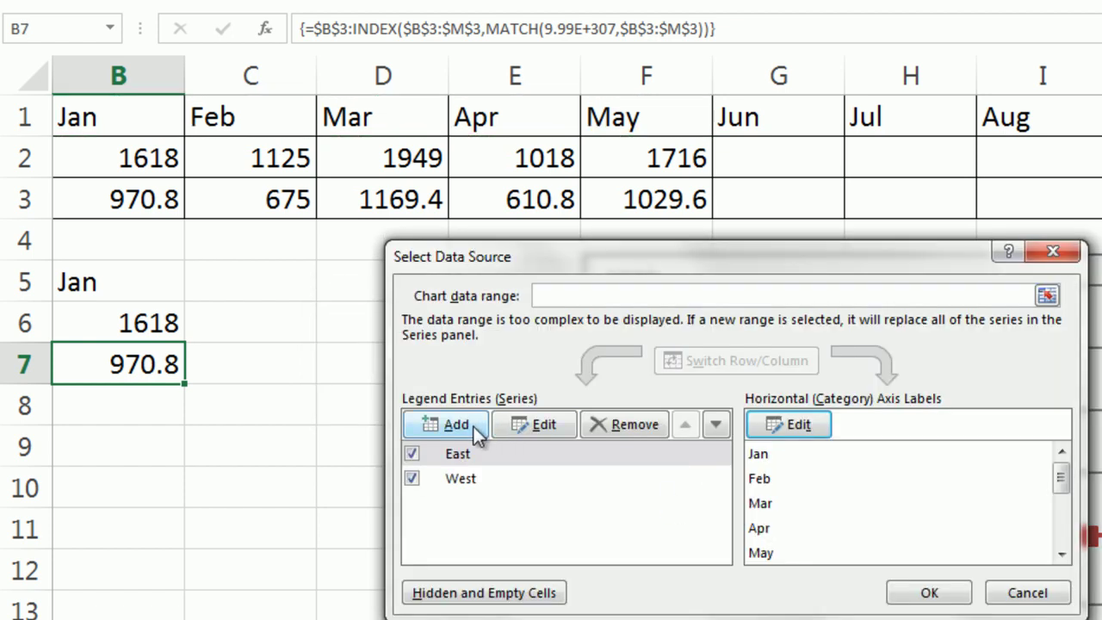
Set the chart's West series values to =Mike!DWest using the defined name.
{"action": "left_click", "coordinate": [454, 479]}
{"action": "left_click", "coordinate": [544, 425]}
{"action": "left_click", "coordinate": [418, 381]}
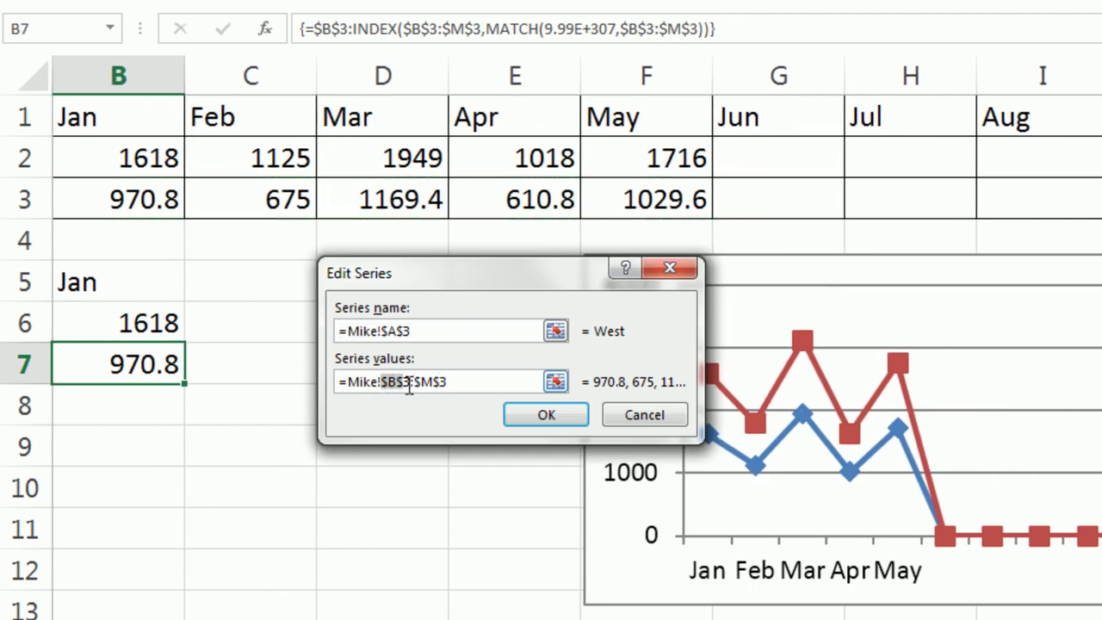
{"action": "left_click_drag", "start_coordinate": [410, 388], "coordinate": [479, 388]}
{"action": "key", "text": "F3"}
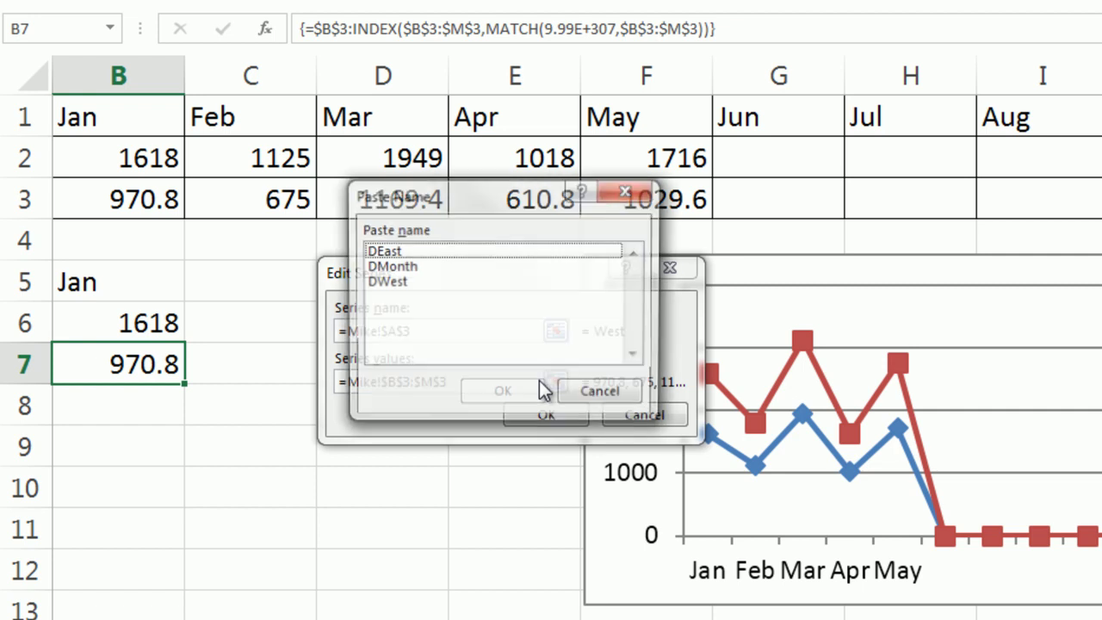
{"action": "left_click", "coordinate": [401, 283]}
{"action": "left_click", "coordinate": [503, 393]}
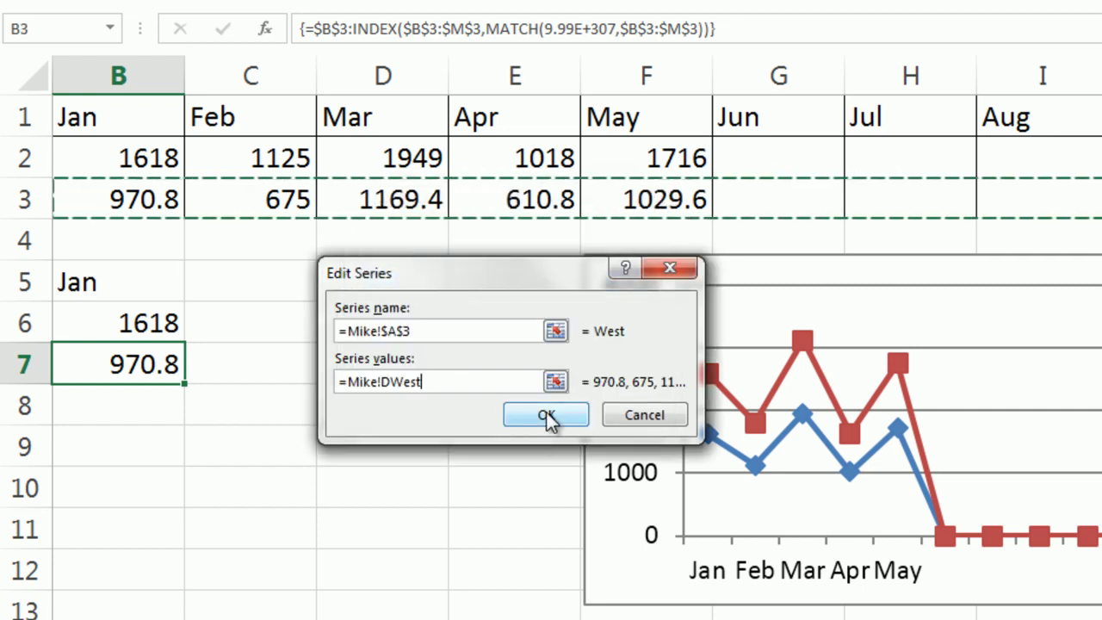
{"action": "left_click", "coordinate": [546, 418]}
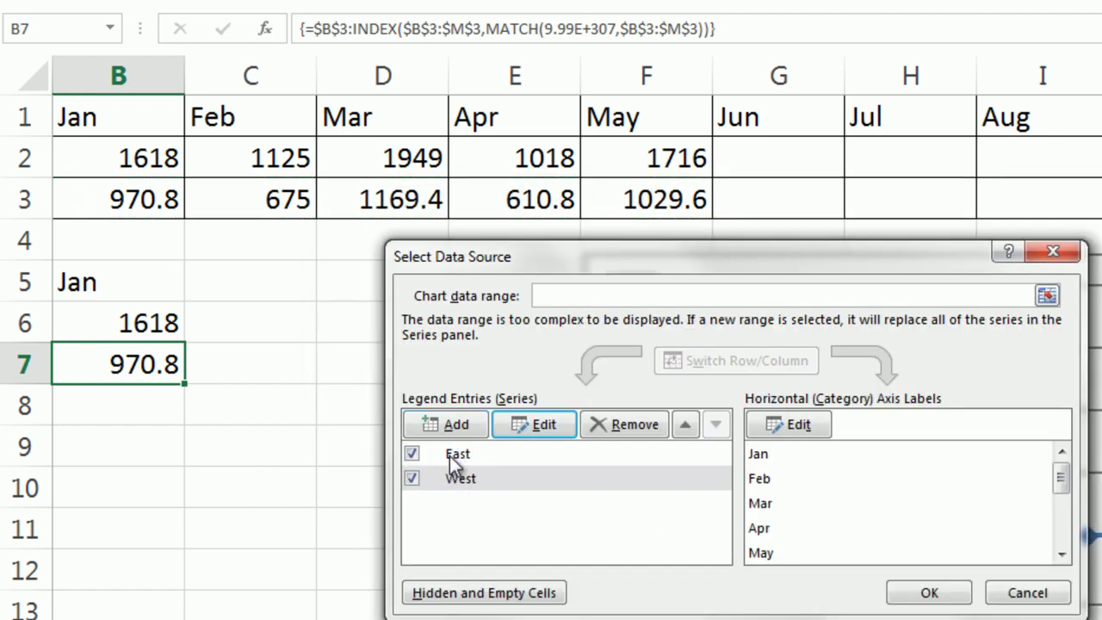
Set the chart's East series values to =Mike!DEast using the defined name, and apply the data source changes.
{"action": "left_click", "coordinate": [449, 456]}
{"action": "left_click", "coordinate": [536, 421]}
{"action": "left_click", "coordinate": [400, 382]}
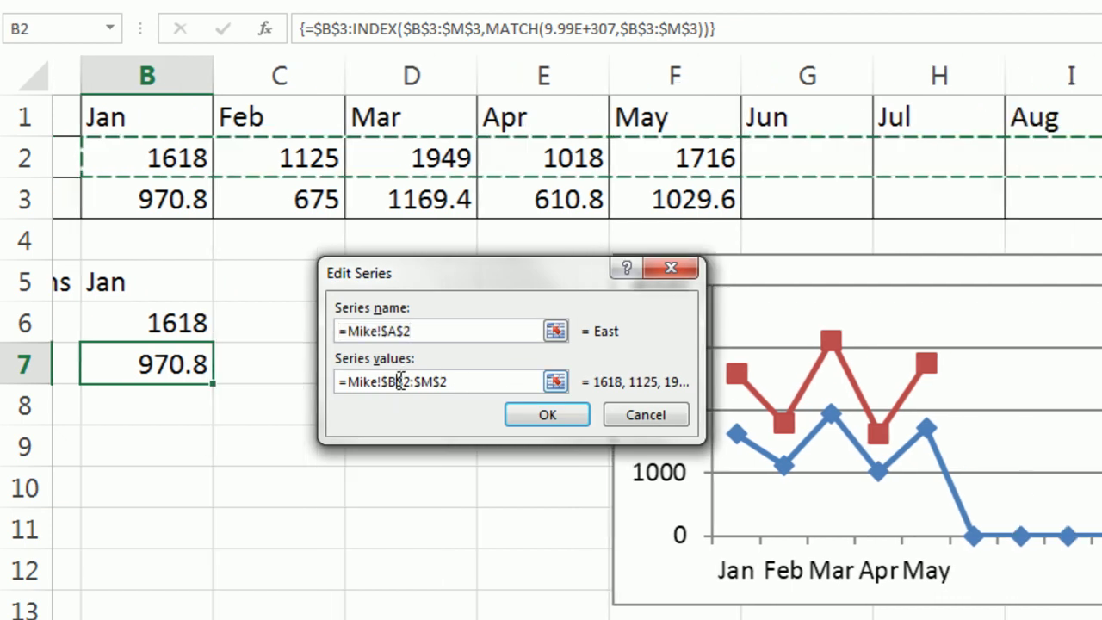
{"action": "double_click", "coordinate": [383, 381]}
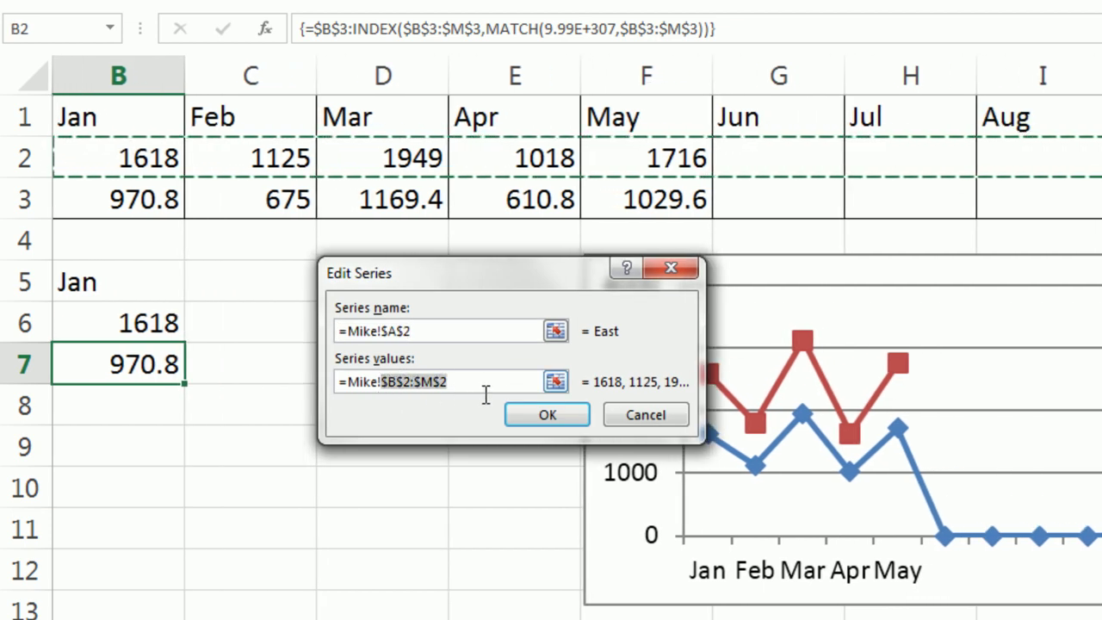
{"action": "key", "text": "F3"}
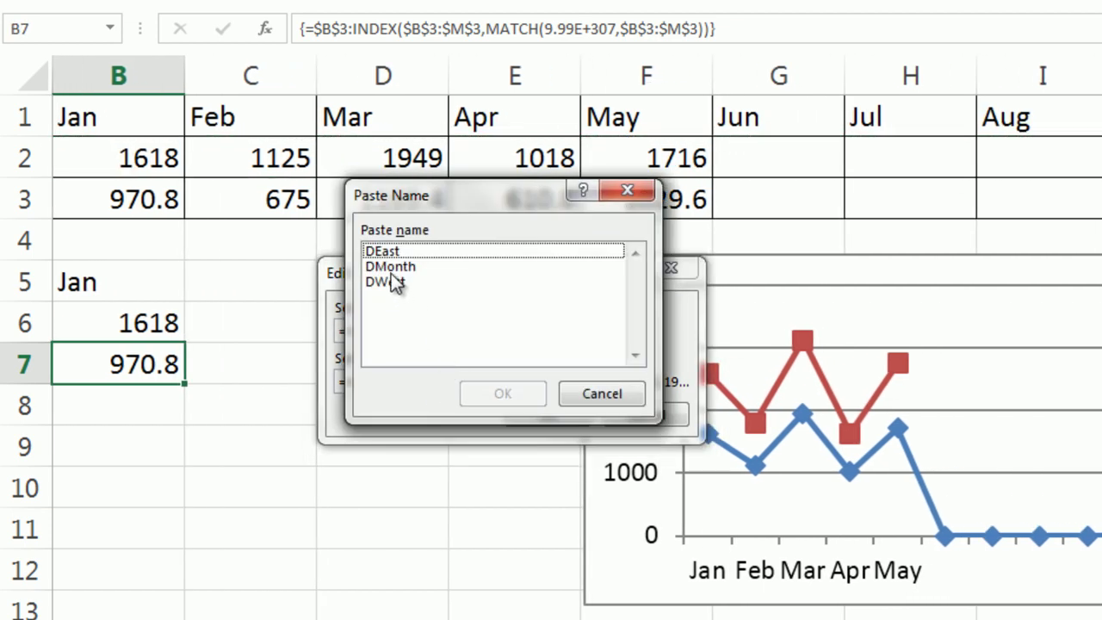
{"action": "double_click", "coordinate": [384, 251]}
{"action": "left_click", "coordinate": [554, 416]}
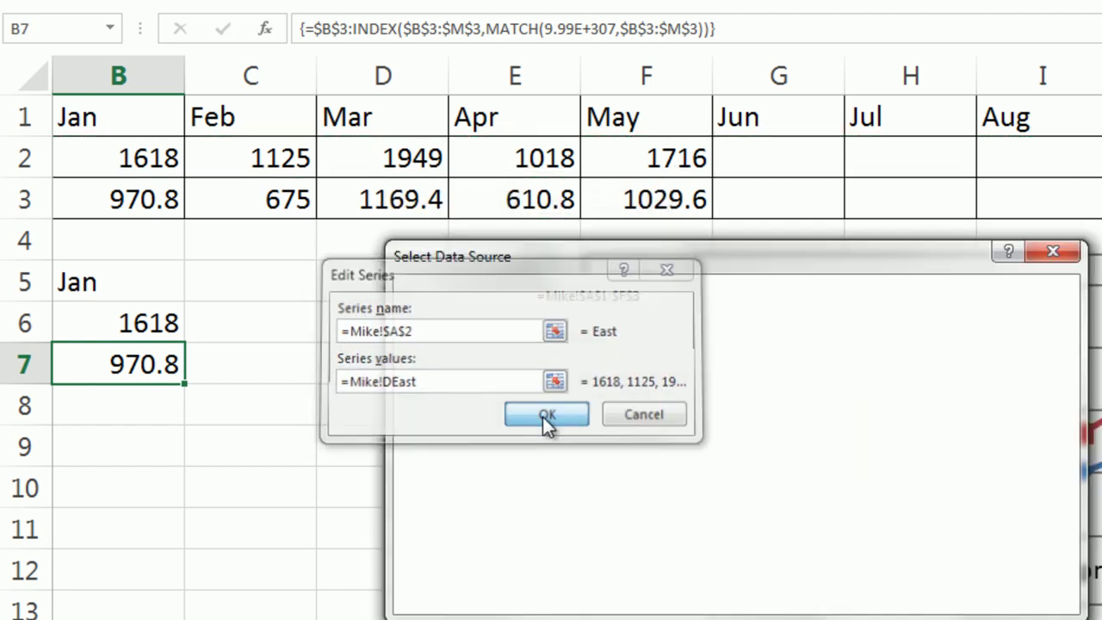
{"action": "left_click", "coordinate": [940, 592]}
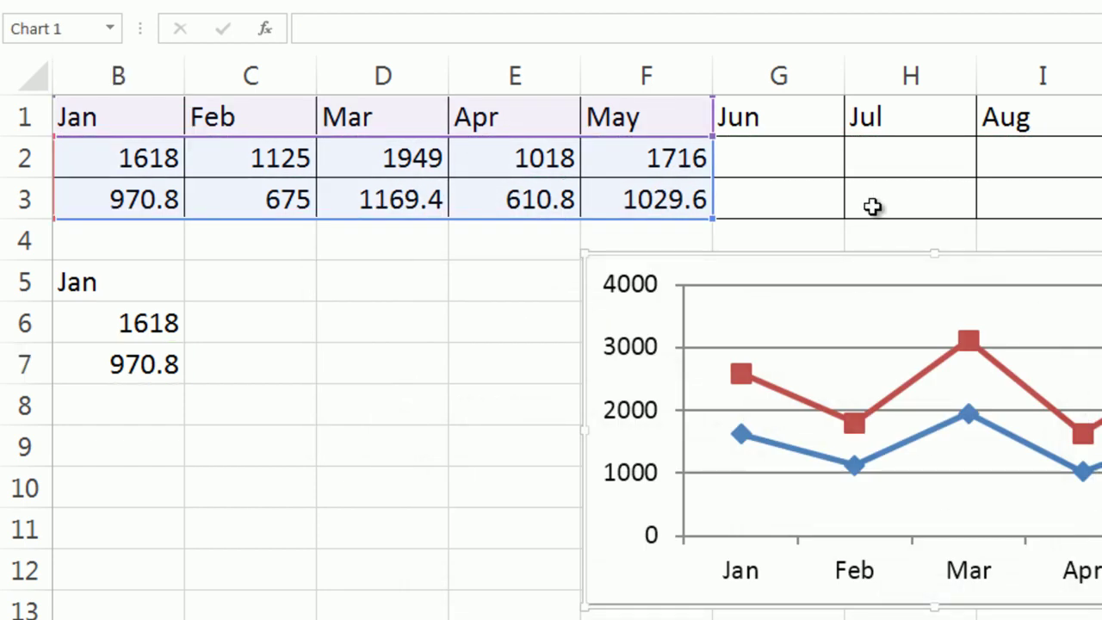
Enter June values of 2500 in G2 and 3000 in G3 to test the dynamic chart.
{"action": "left_click", "coordinate": [790, 165]}
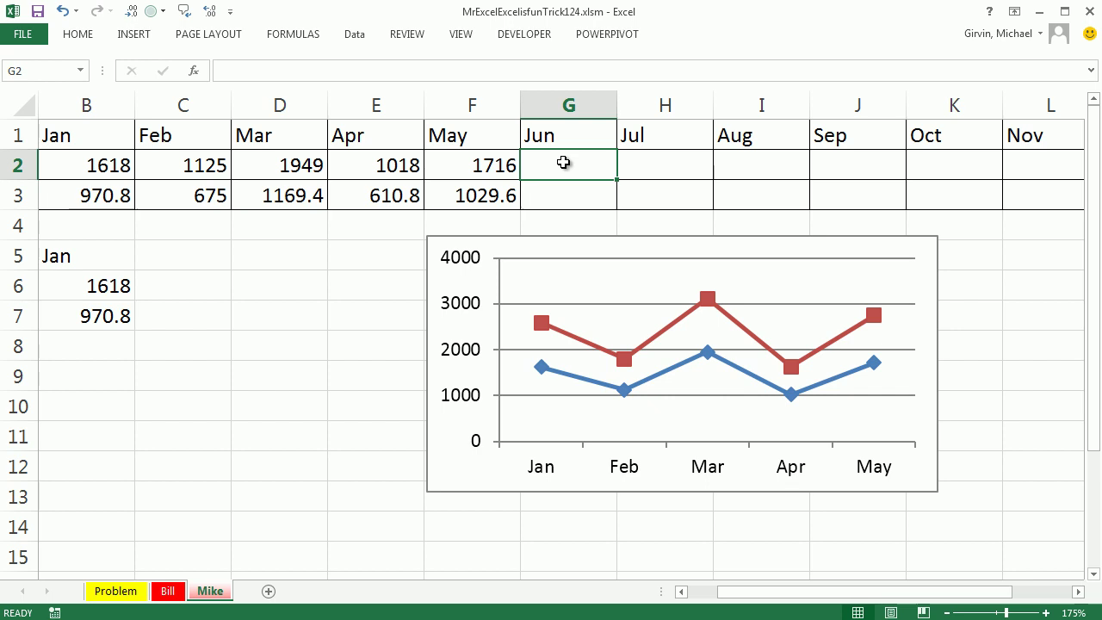
{"action": "type", "text": "2500"}
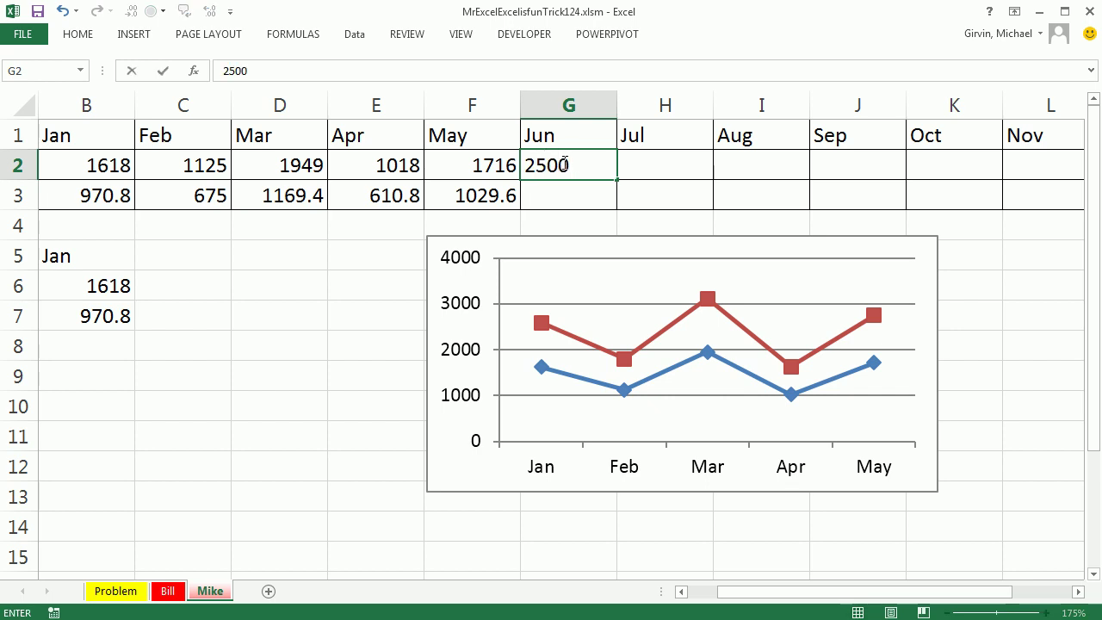
{"action": "key", "text": "Return"}
{"action": "type", "text": "3"}
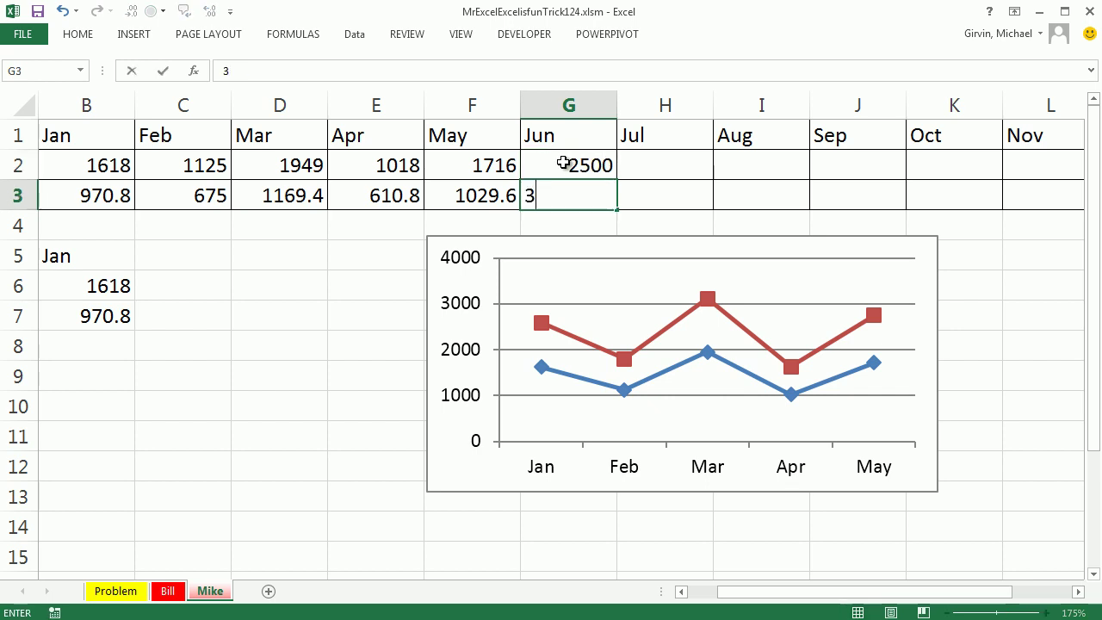
{"action": "type", "text": "000"}
{"action": "key", "text": "ctrl+Return"}
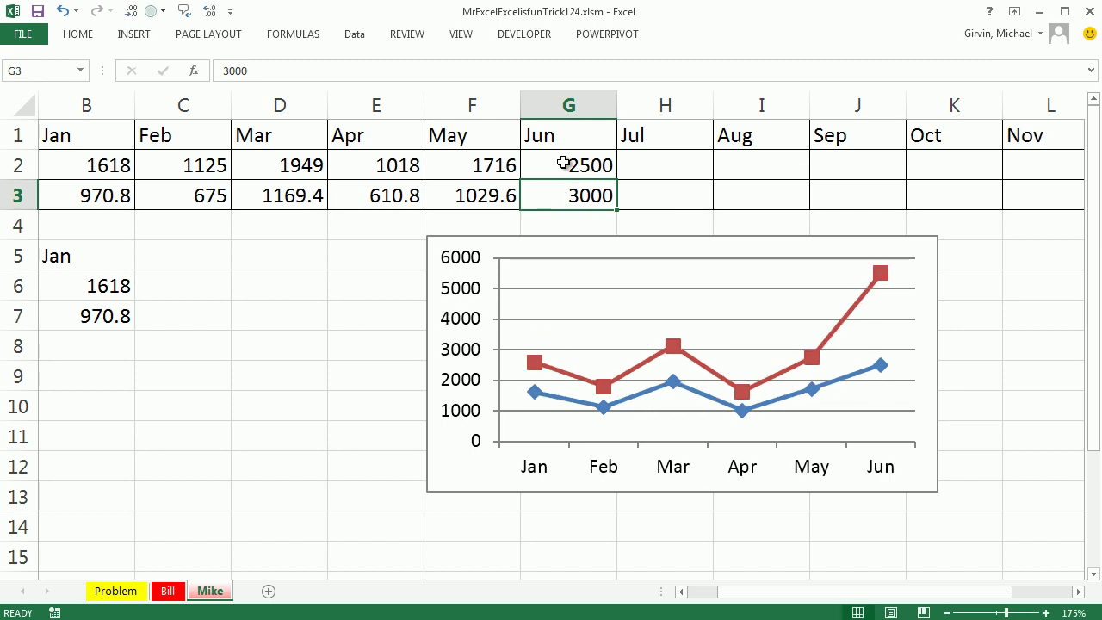
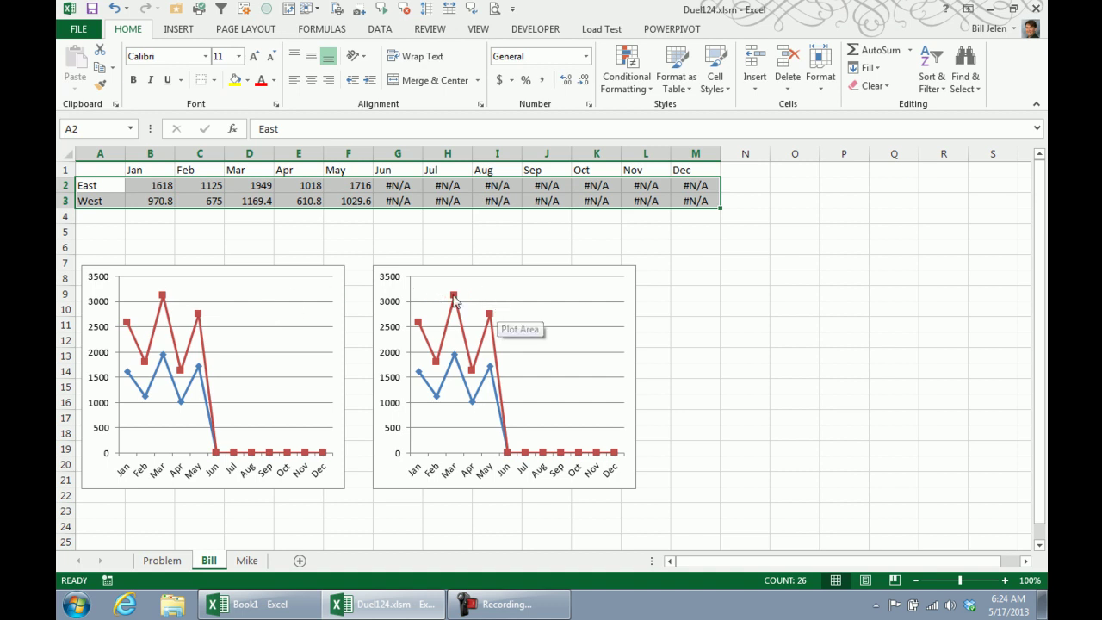
Place a linked copy of A2:M3 in A5:M6, and make the copied West row add East with =B3+B2 in B6, filled through M6.
{"action": "left_click_drag", "start_coordinate": [193, 208], "coordinate": [195, 249]}
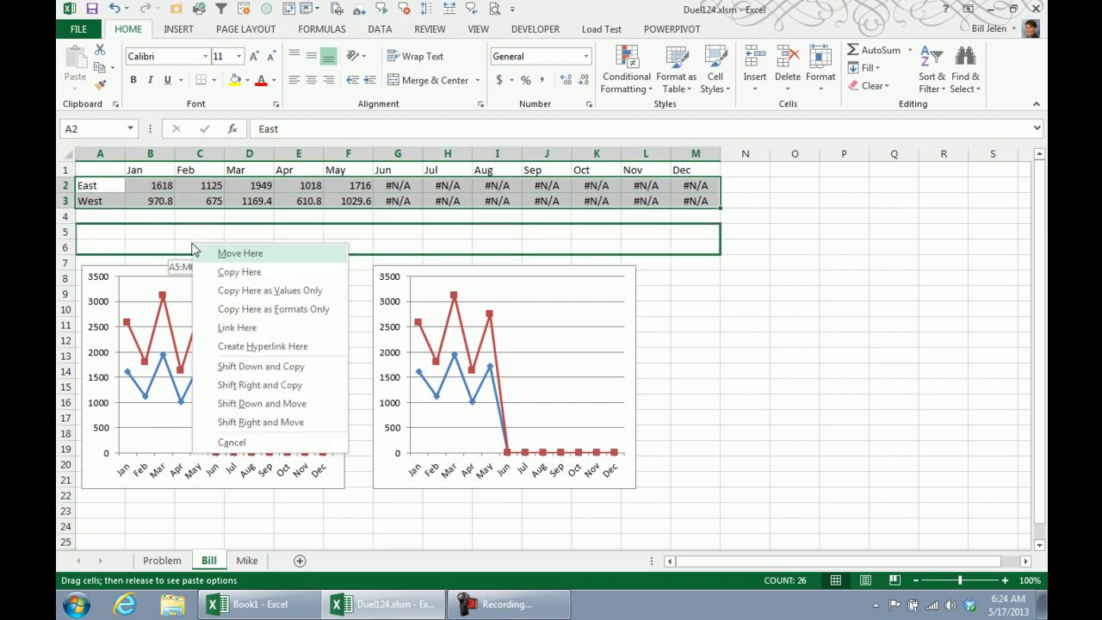
{"action": "left_click", "coordinate": [236, 328]}
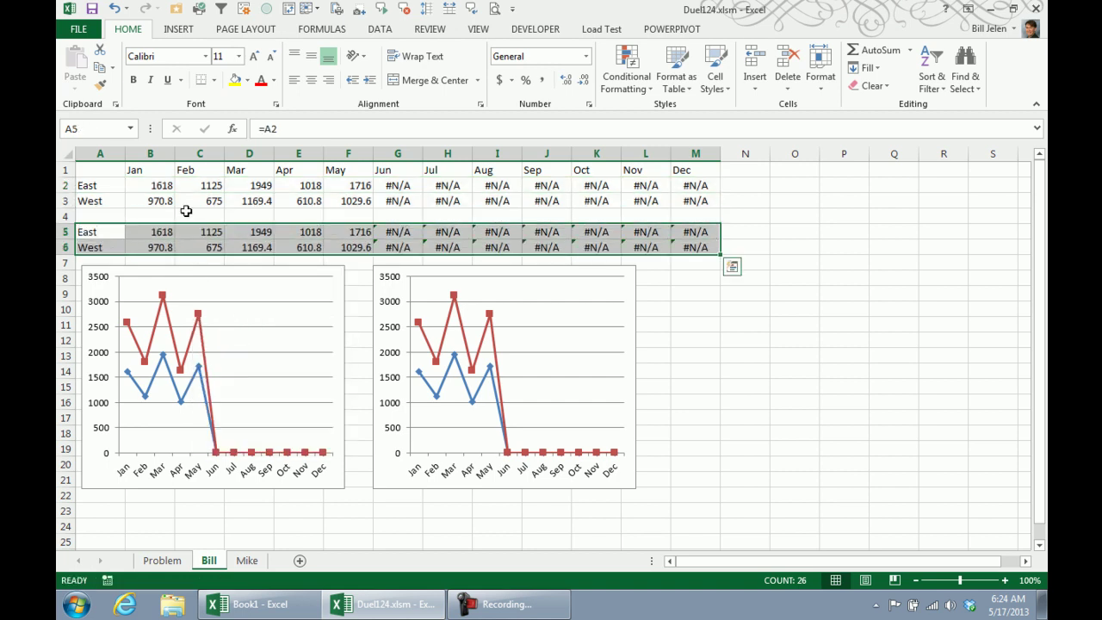
{"action": "left_click", "coordinate": [162, 246]}
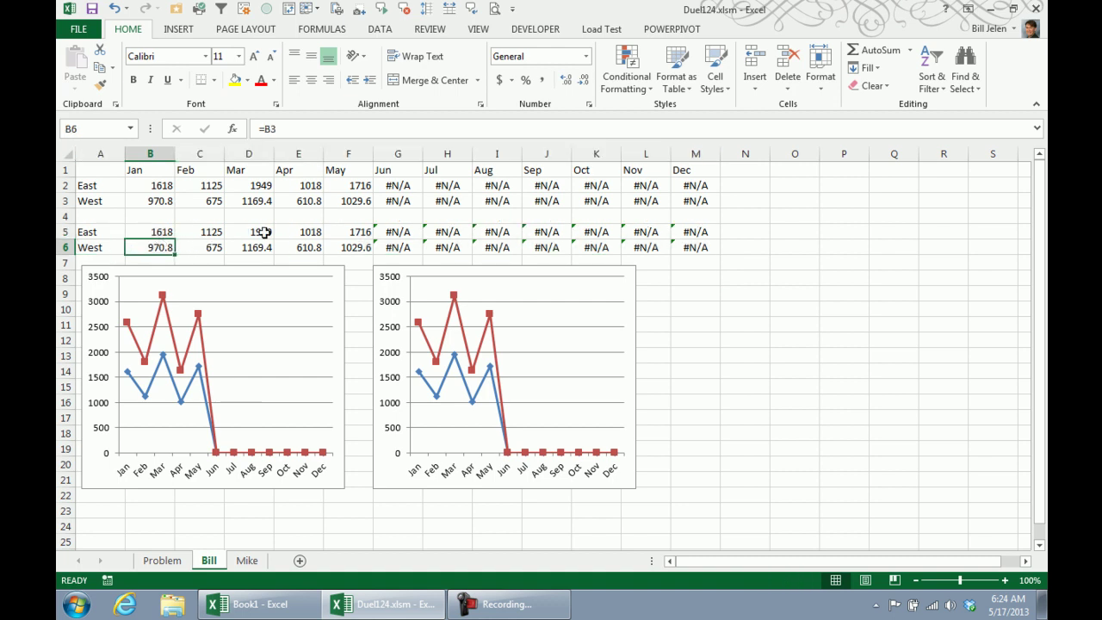
{"action": "key", "text": "F2"}
{"action": "type", "text": "+"}
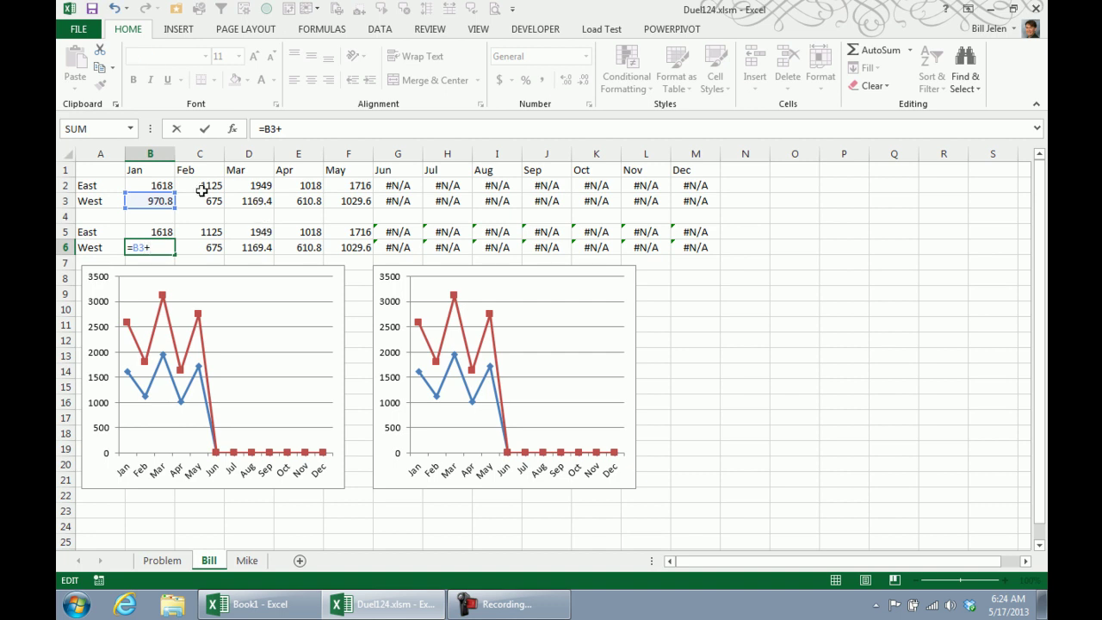
{"action": "left_click", "coordinate": [164, 186]}
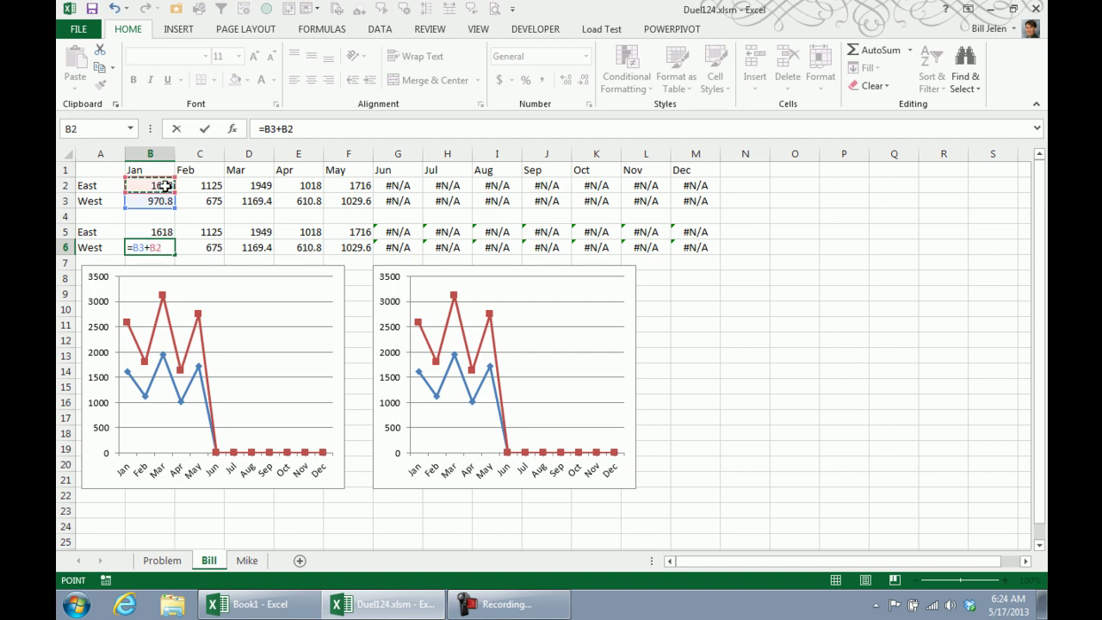
{"action": "key", "text": "ctrl+Return"}
{"action": "left_click_drag", "start_coordinate": [175, 255], "coordinate": [704, 248]}
Move the second chart's source data to the linked rows A5:M6 and change its chart type to Line with Markers.
{"action": "left_click", "coordinate": [610, 272]}
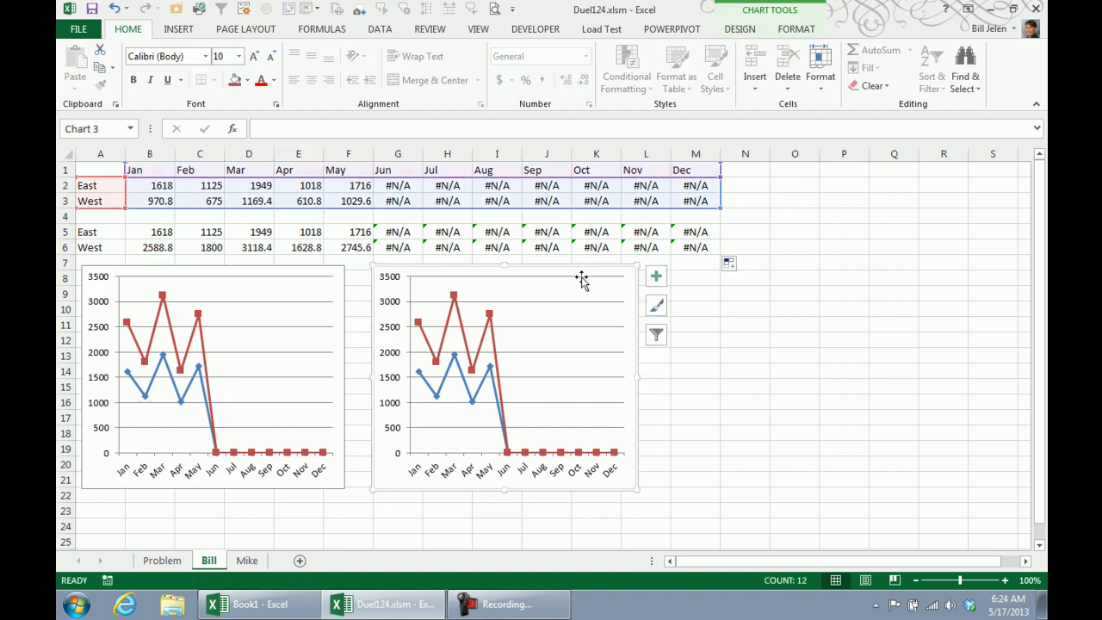
{"action": "left_click_drag", "start_coordinate": [424, 210], "coordinate": [425, 248]}
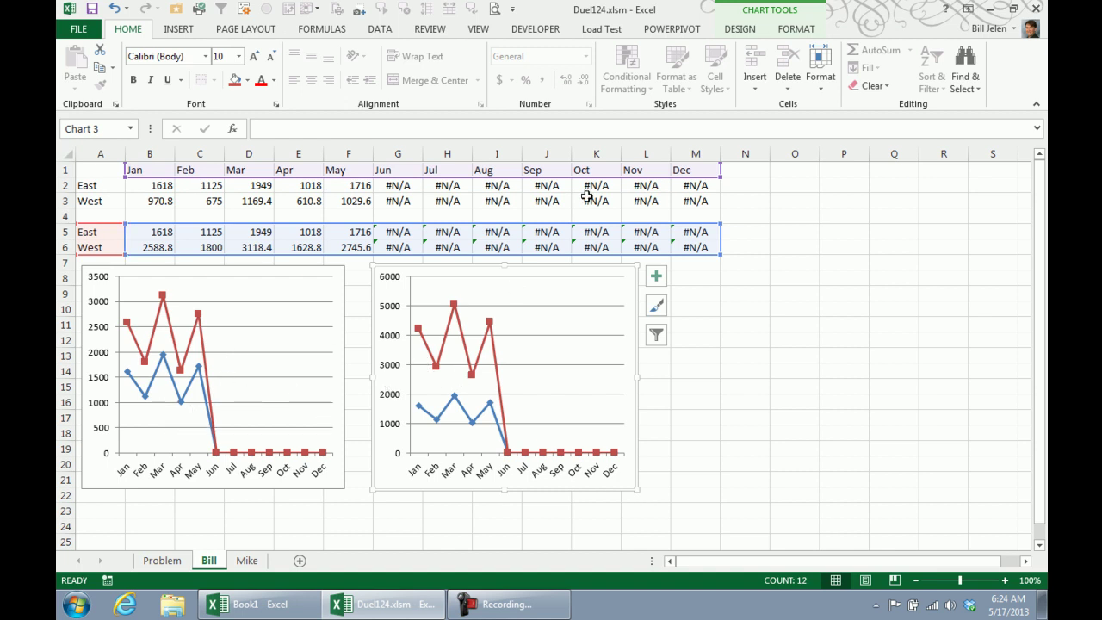
{"action": "left_click", "coordinate": [739, 29]}
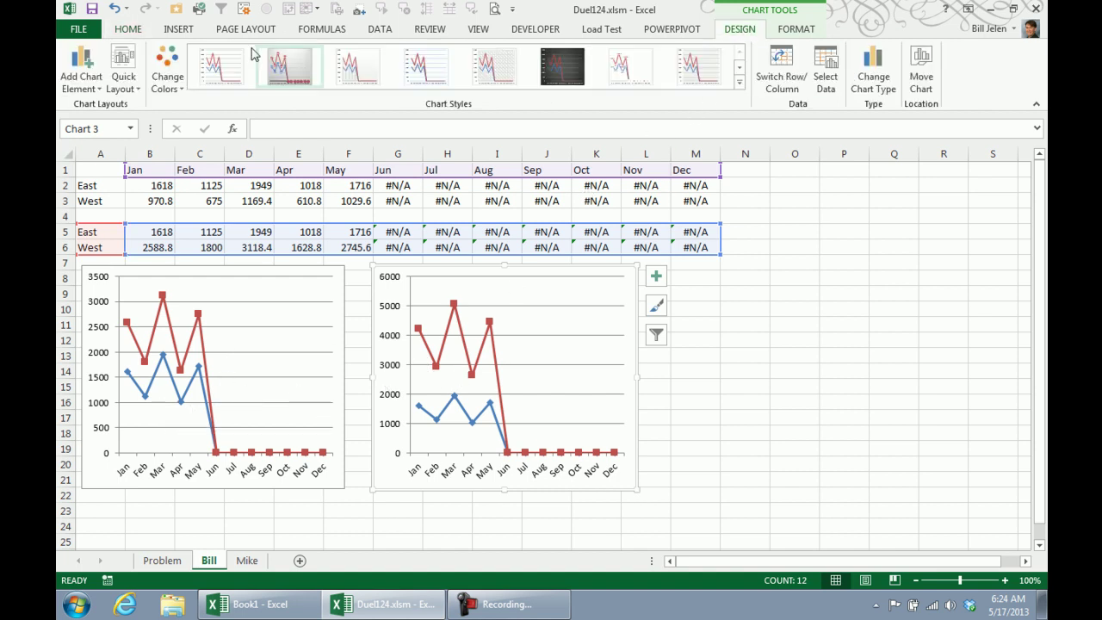
{"action": "left_click", "coordinate": [873, 76]}
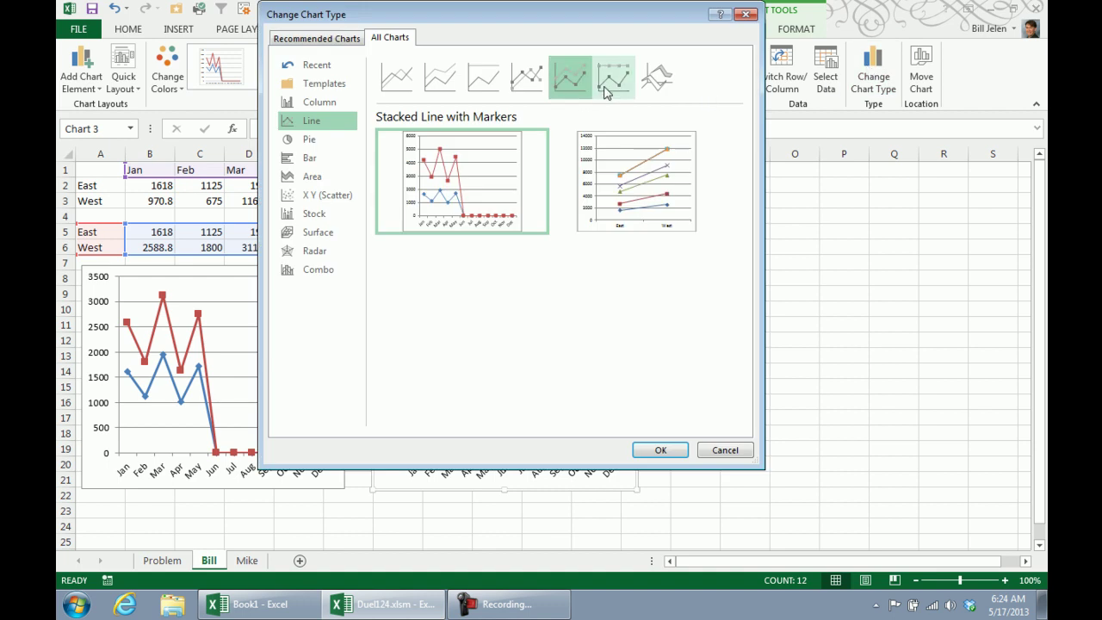
{"action": "left_click", "coordinate": [535, 80]}
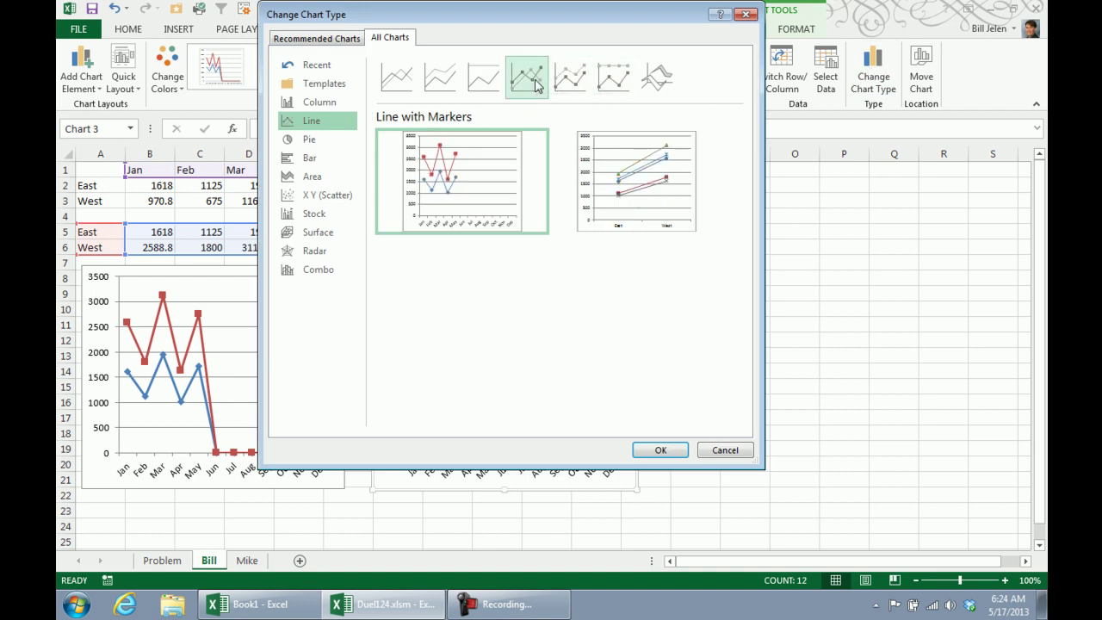
{"action": "left_click", "coordinate": [660, 450]}
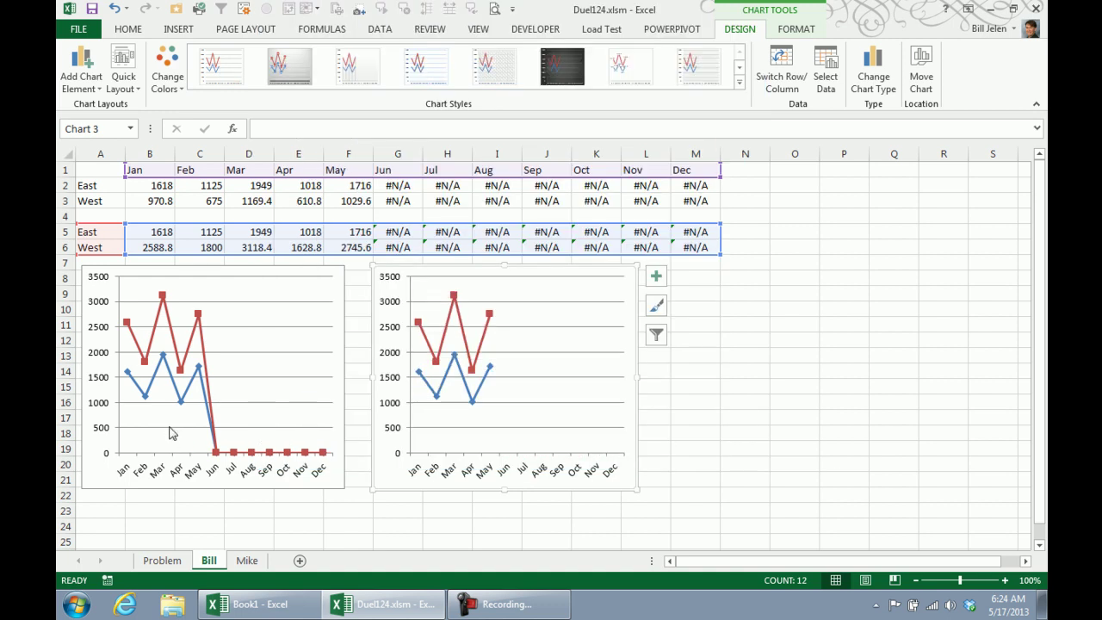